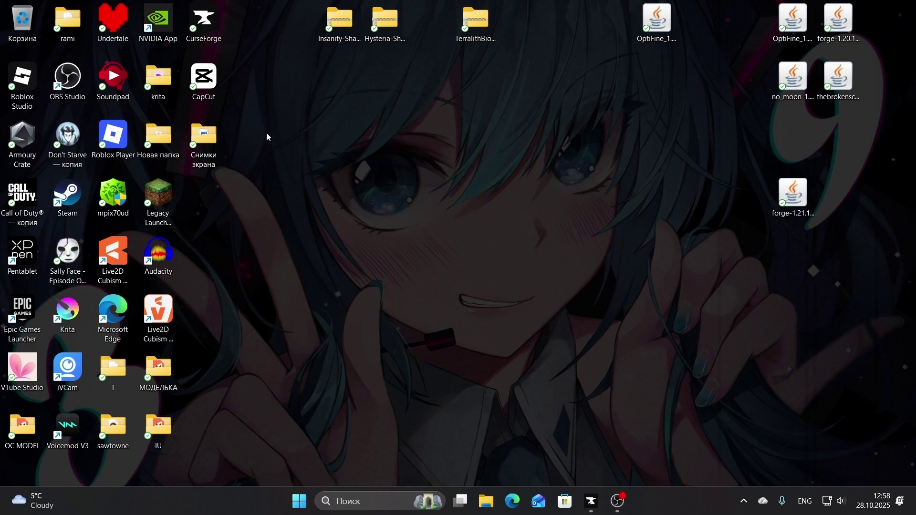
Step: Open CurseForge and look through the catalogue of Minecraft modpacks and the featured projects
{"action": "double_click", "coordinate": [204, 22]}
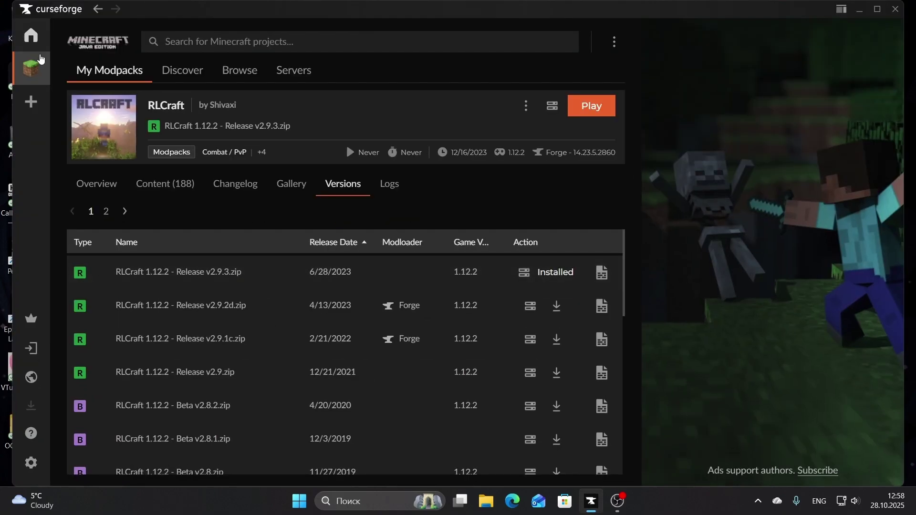
{"action": "left_click", "coordinate": [31, 35]}
{"action": "left_click", "coordinate": [129, 163]}
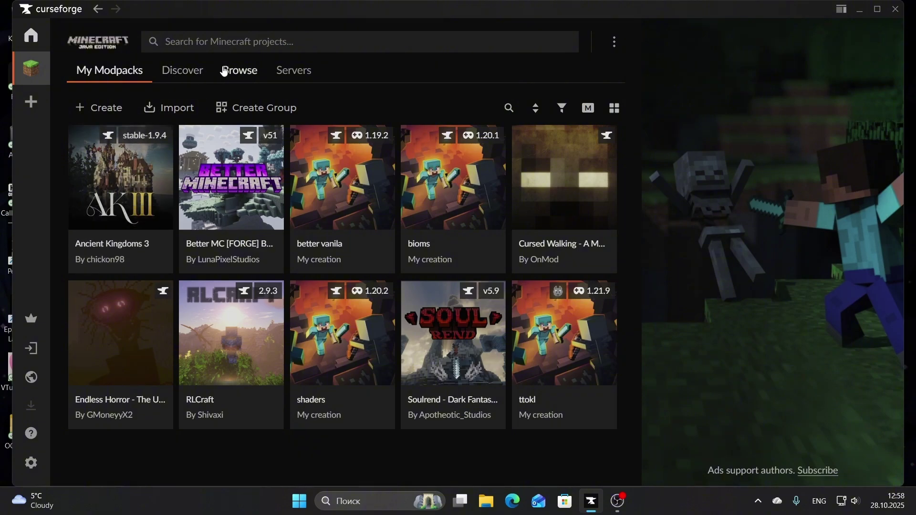
{"action": "left_click", "coordinate": [241, 72]}
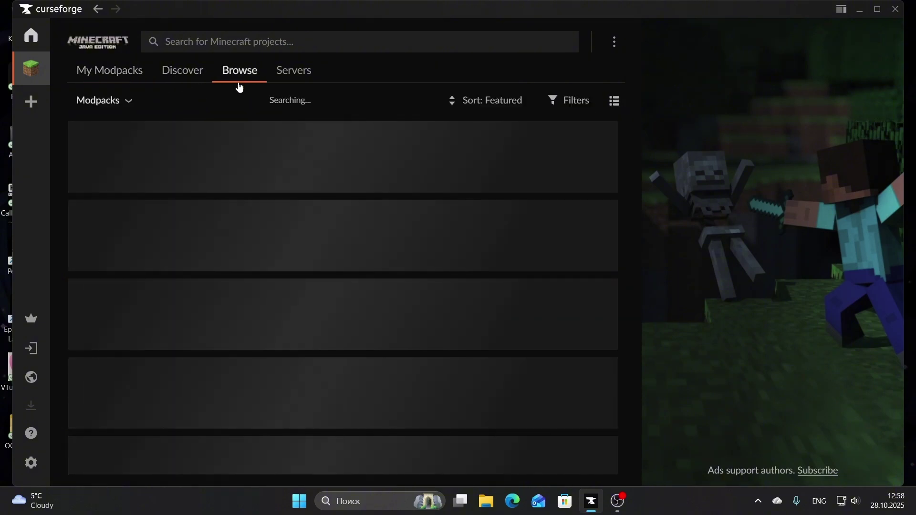
{"action": "scroll", "coordinate": [253, 253], "scroll_direction": "down", "scroll_amount": 10}
{"action": "scroll", "coordinate": [253, 257], "scroll_direction": "down", "scroll_amount": 3}
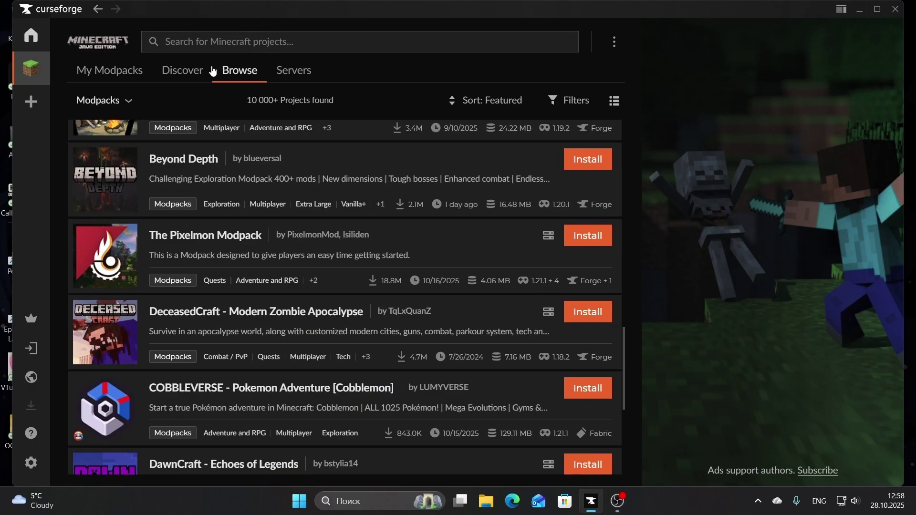
{"action": "left_click", "coordinate": [175, 79]}
{"action": "scroll", "coordinate": [253, 183], "scroll_direction": "down", "scroll_amount": 9}
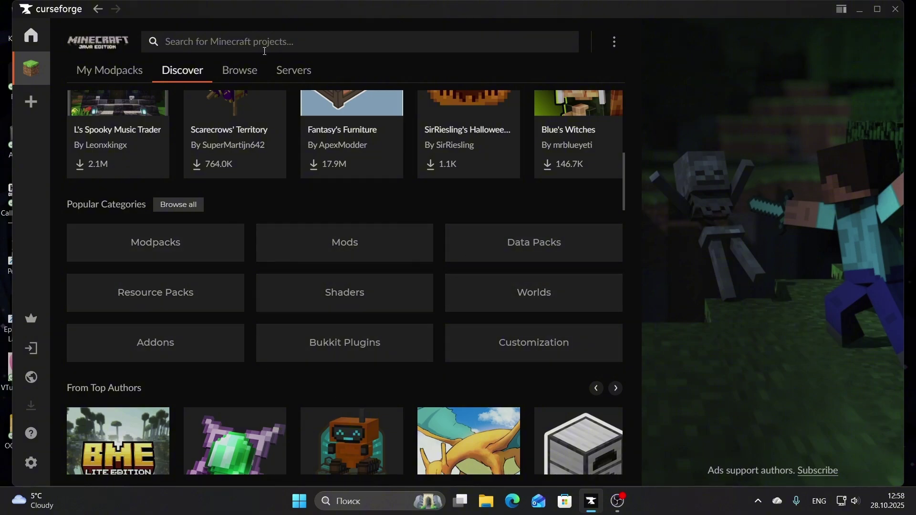
{"action": "left_click", "coordinate": [241, 73]}
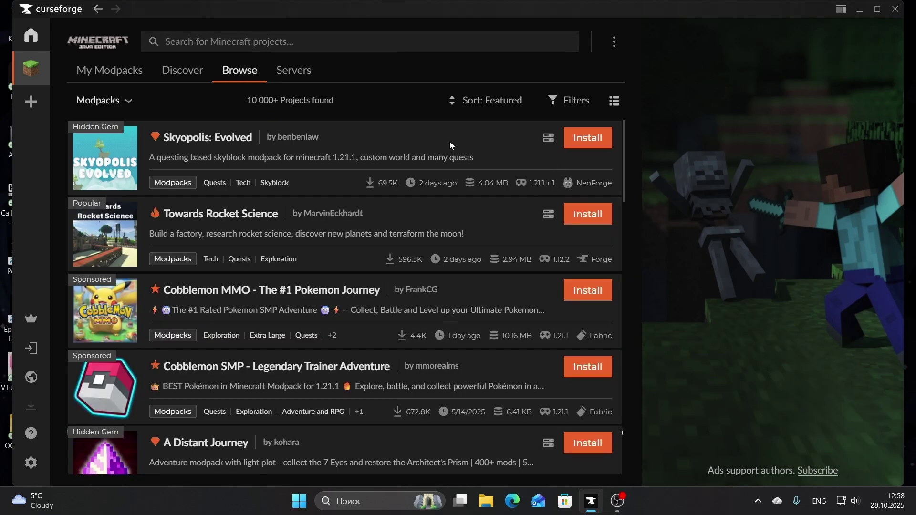
Step: Open the Skyopolis: Evolved modpack page and examine its list of available versions
{"action": "left_click", "coordinate": [208, 137]}
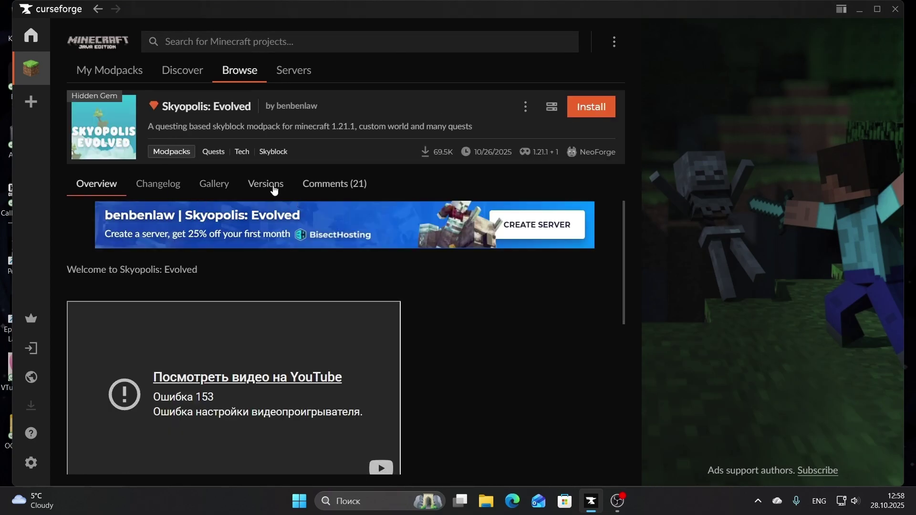
{"action": "left_click", "coordinate": [213, 185]}
{"action": "left_click", "coordinate": [274, 189]}
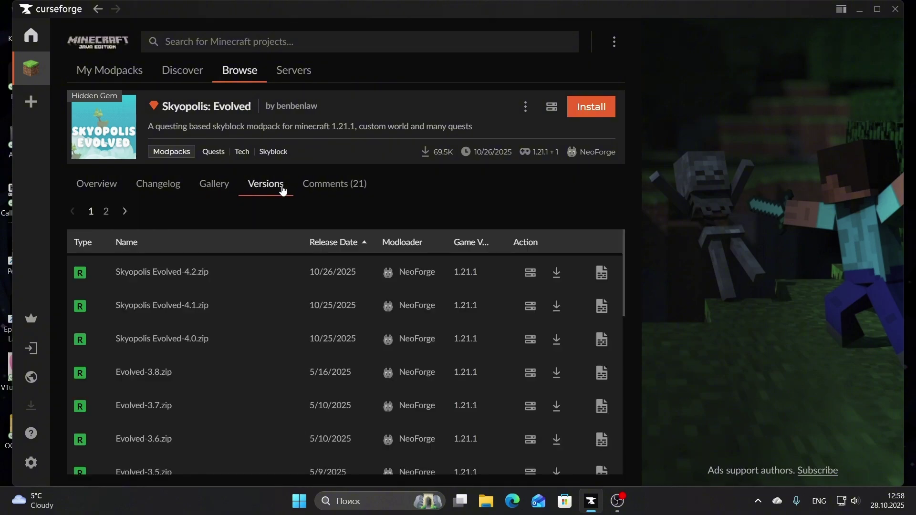
{"action": "scroll", "coordinate": [474, 297], "scroll_direction": "down", "scroll_amount": 1}
{"action": "scroll", "coordinate": [462, 283], "scroll_direction": "up", "scroll_amount": 1}
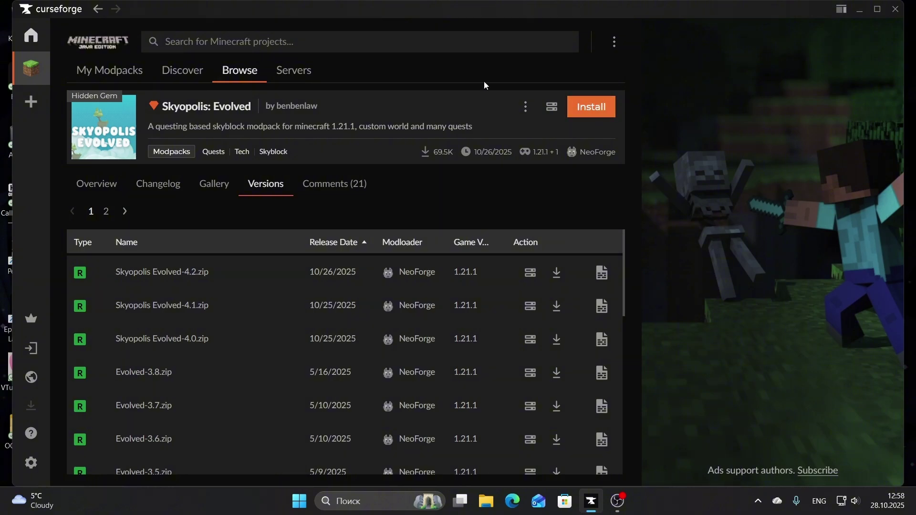
Step: Open the installed RLCraft modpack and check which version is installed and its Minecraft version
{"action": "left_click", "coordinate": [108, 71]}
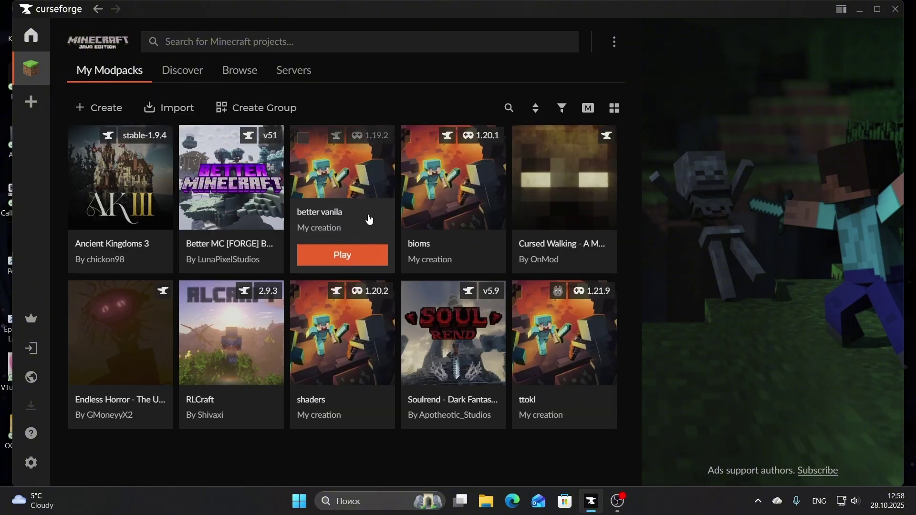
{"action": "mouse_move", "coordinate": [227, 337]}
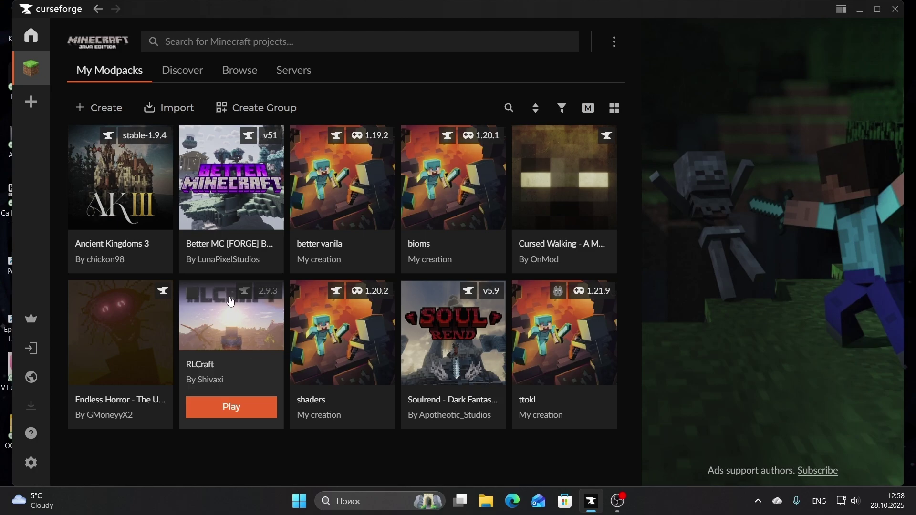
{"action": "left_click", "coordinate": [255, 344]}
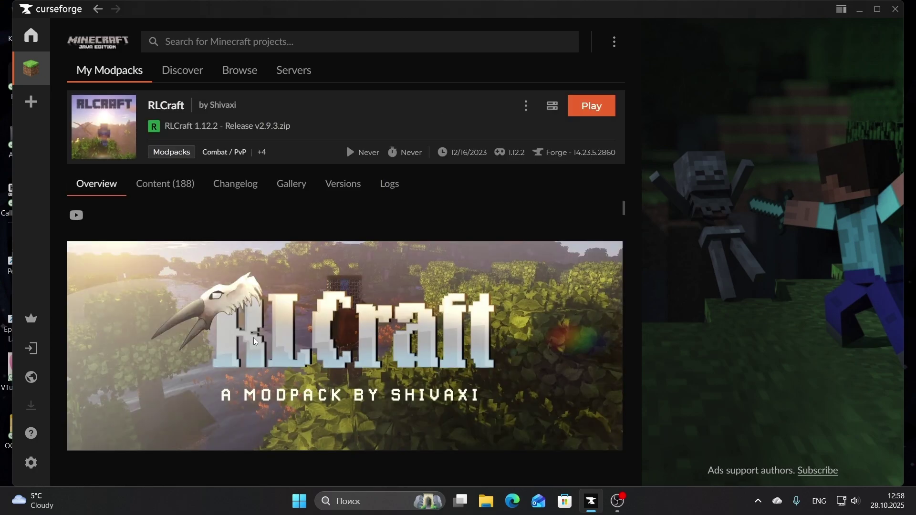
{"action": "left_click", "coordinate": [356, 189]}
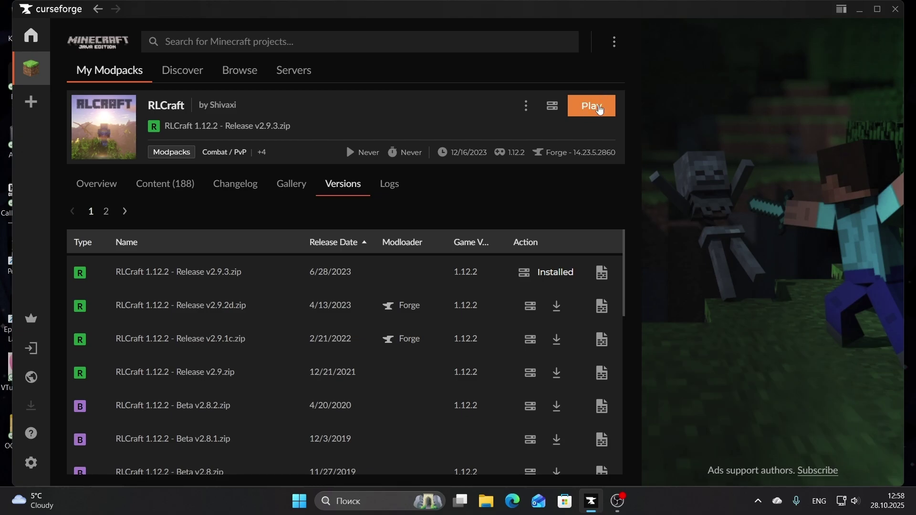
{"action": "left_click", "coordinate": [585, 105]}
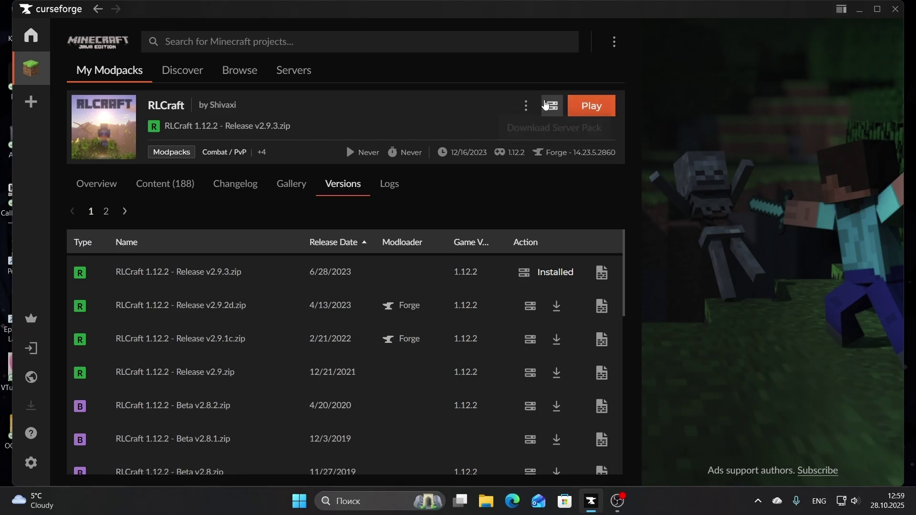
Step: Open the RLCraft profile's folder and select all files and folders in it
{"action": "left_click", "coordinate": [526, 106]}
{"action": "mouse_move", "coordinate": [481, 195]}
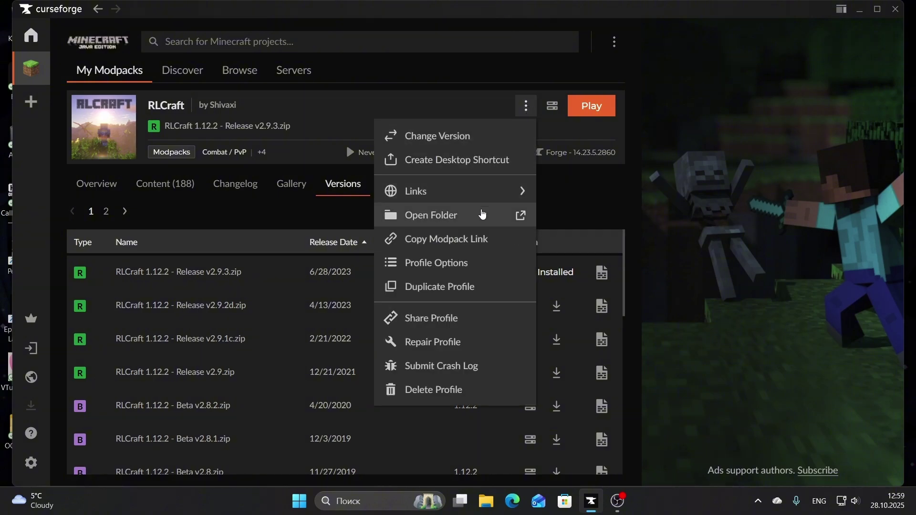
{"action": "left_click", "coordinate": [473, 217]}
{"action": "scroll", "coordinate": [358, 334], "scroll_direction": "down", "scroll_amount": 5}
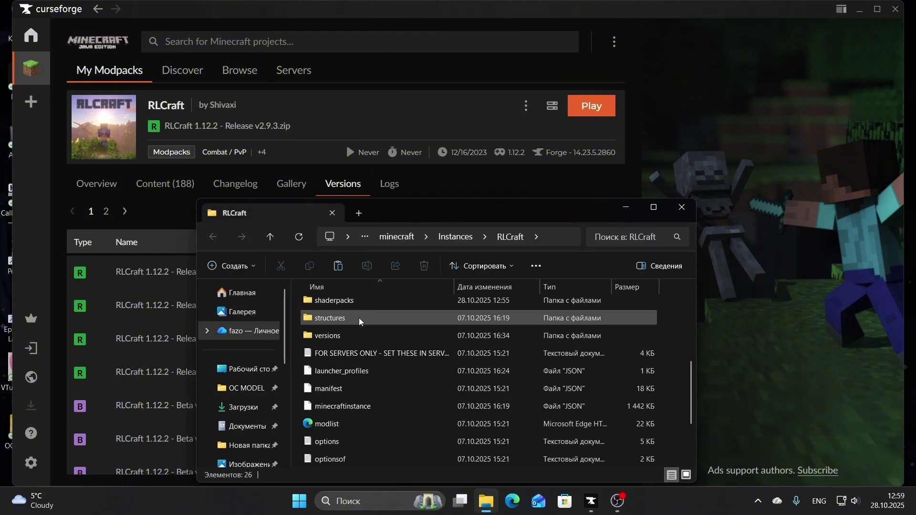
{"action": "left_click", "coordinate": [348, 459]}
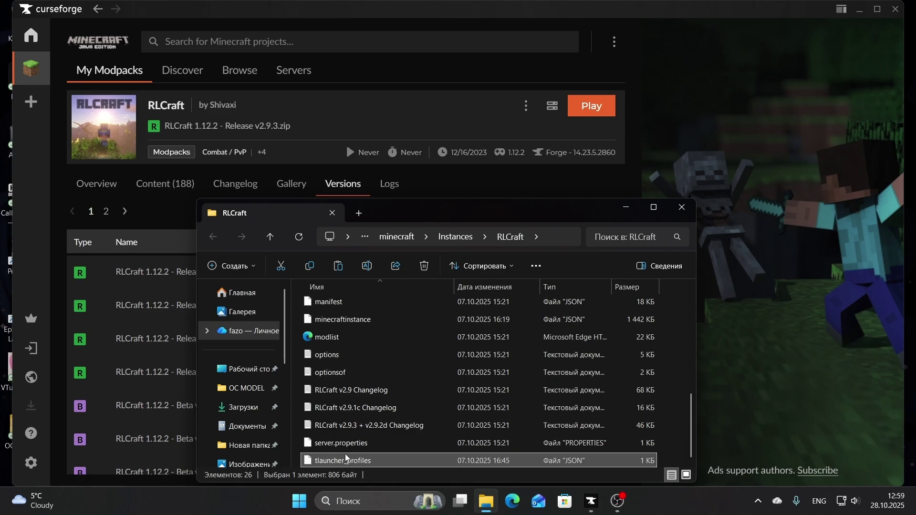
{"action": "scroll", "coordinate": [342, 390], "scroll_direction": "up", "scroll_amount": 5}
{"action": "left_click", "coordinate": [332, 308], "text": "shift"}
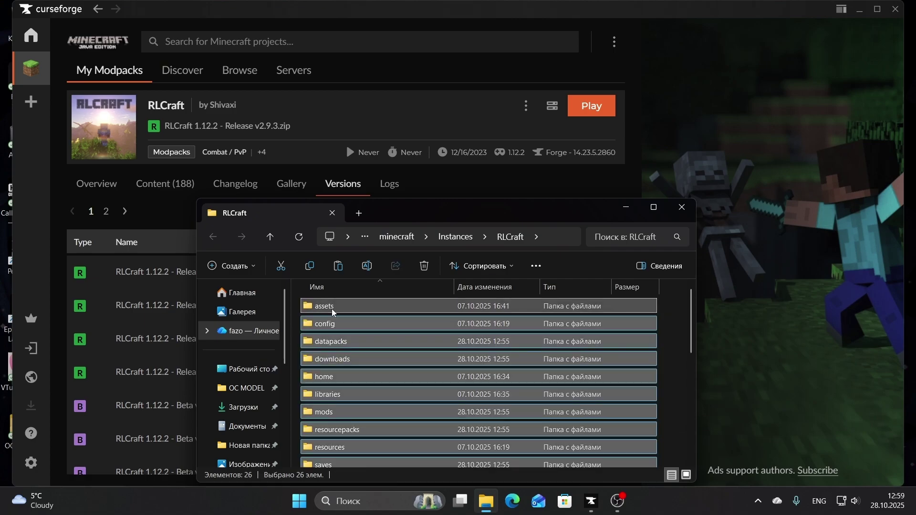
Step: Put the RLCraft folder and CurseForge windows away, switch to Legacy Launcher and install version Forge 1.12.2
{"action": "left_click", "coordinate": [627, 220]}
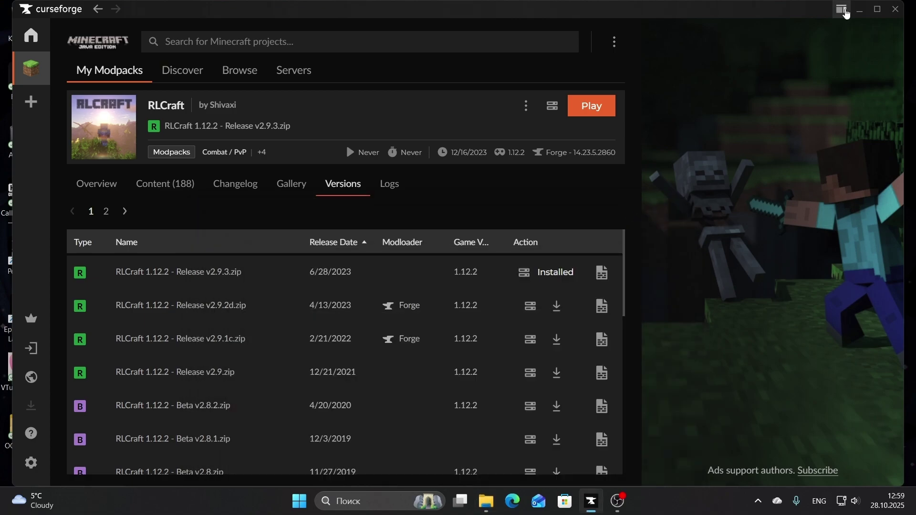
{"action": "left_click", "coordinate": [860, 9]}
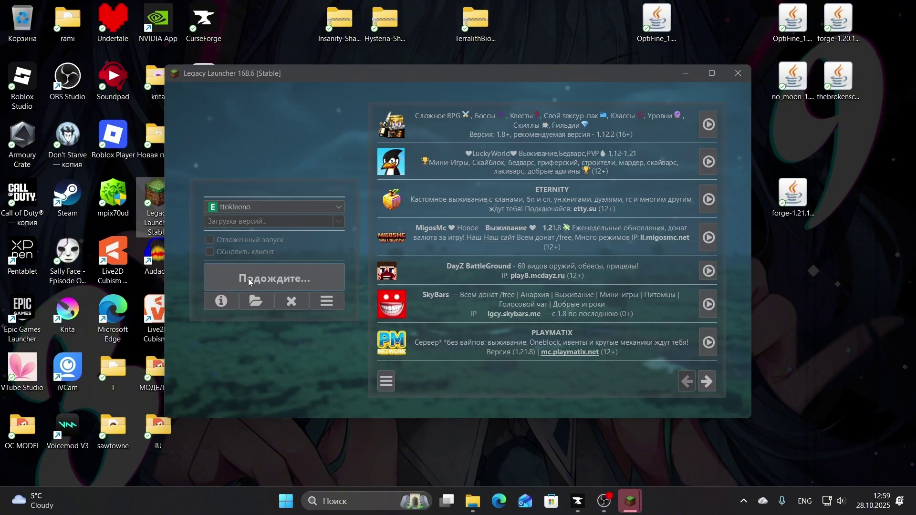
{"action": "left_click", "coordinate": [333, 224]}
{"action": "scroll", "coordinate": [282, 374], "scroll_direction": "down", "scroll_amount": 10}
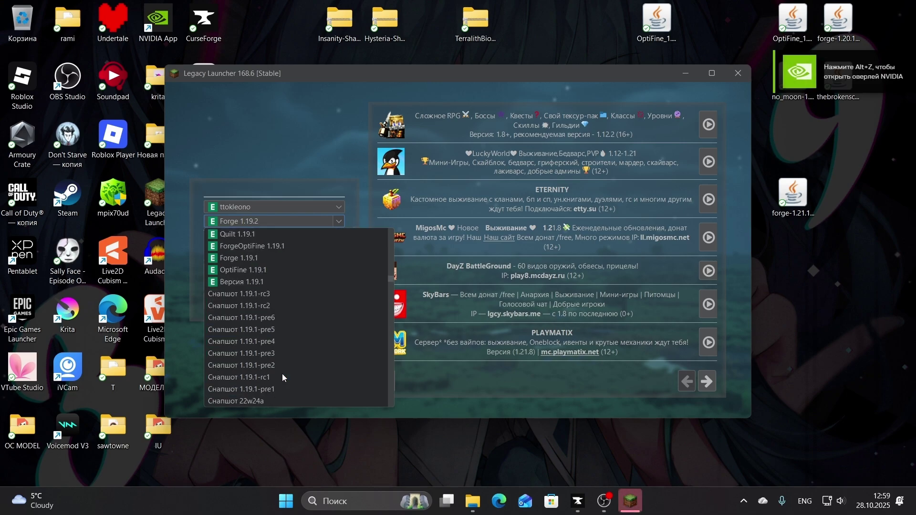
{"action": "scroll", "coordinate": [231, 259], "scroll_direction": "down", "scroll_amount": 15}
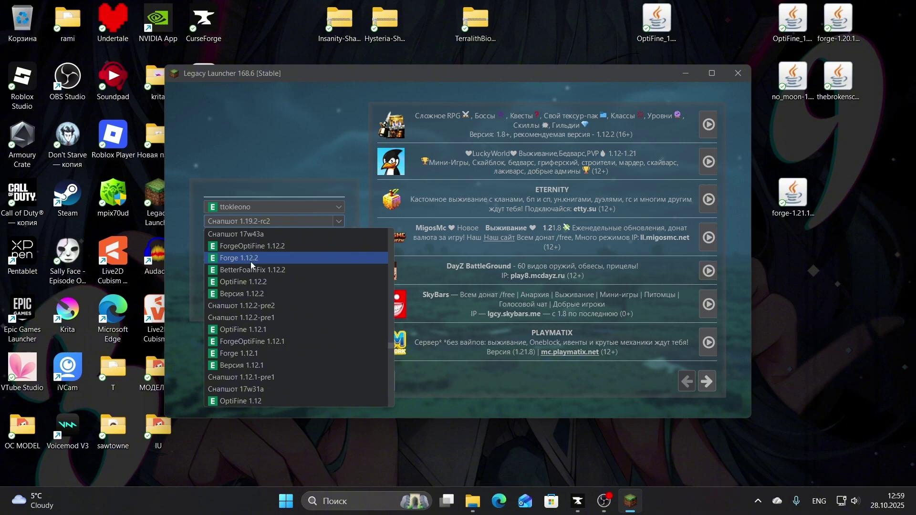
{"action": "left_click", "coordinate": [253, 266]}
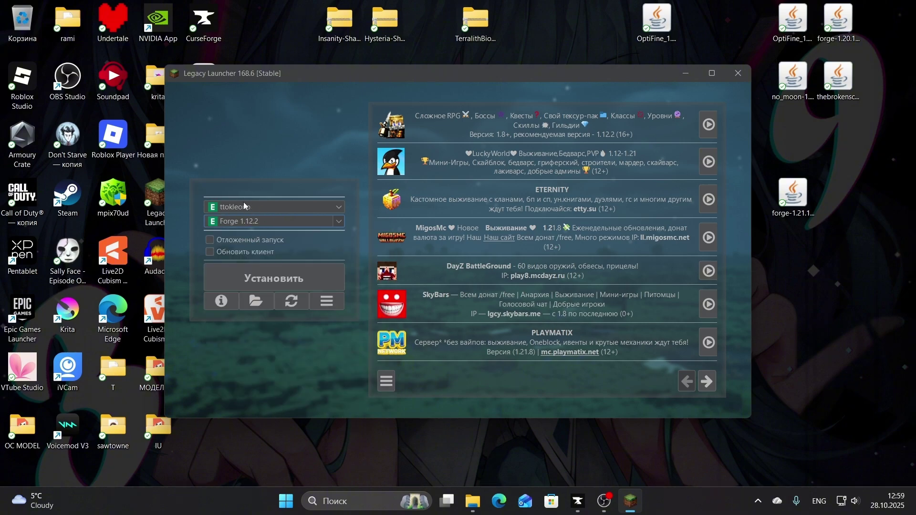
{"action": "left_click", "coordinate": [257, 305]}
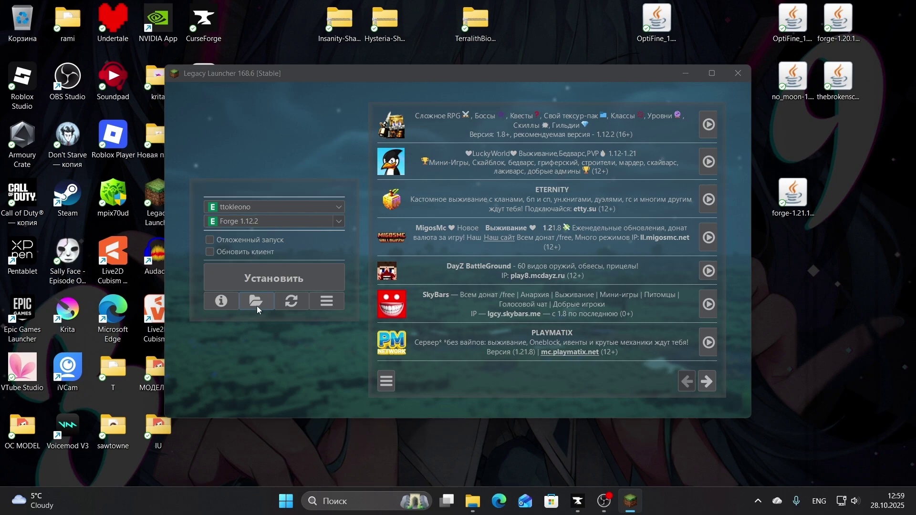
{"action": "left_click", "coordinate": [698, 9]}
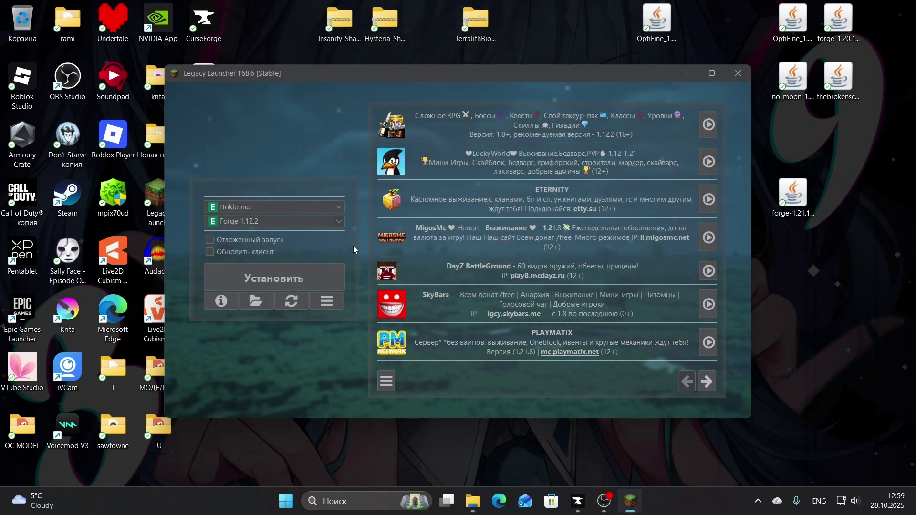
{"action": "left_click", "coordinate": [311, 280]}
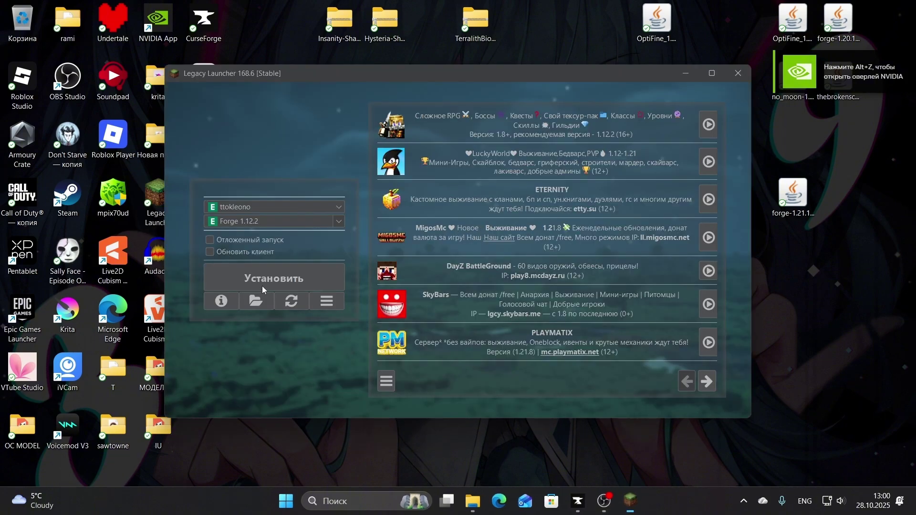
Step: In the launcher and game settings, choose a separate game folder for each version (home\Forge 1.12.2) and save
{"action": "left_click", "coordinate": [329, 304]}
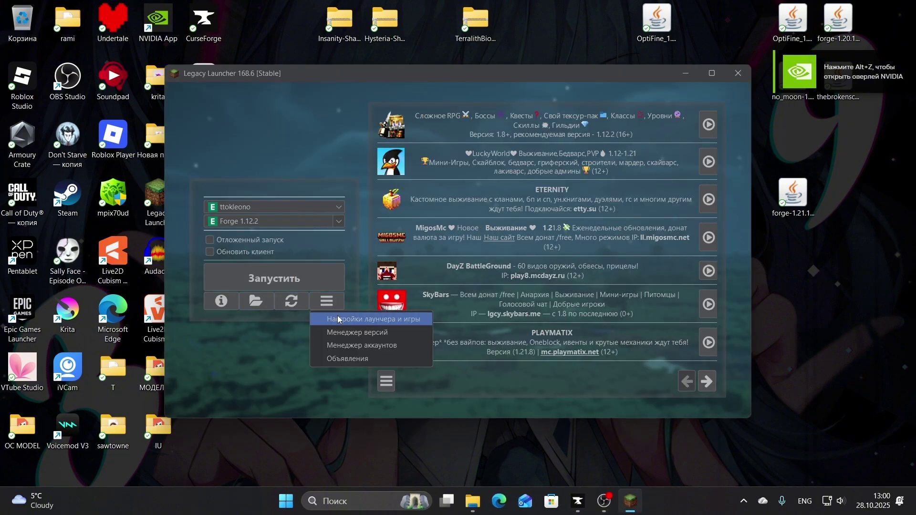
{"action": "left_click", "coordinate": [339, 322]}
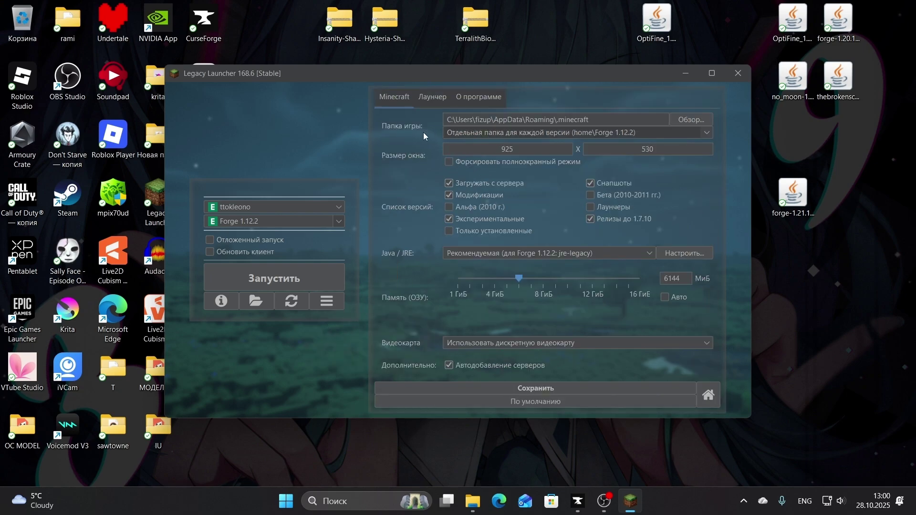
{"action": "left_click", "coordinate": [712, 136]}
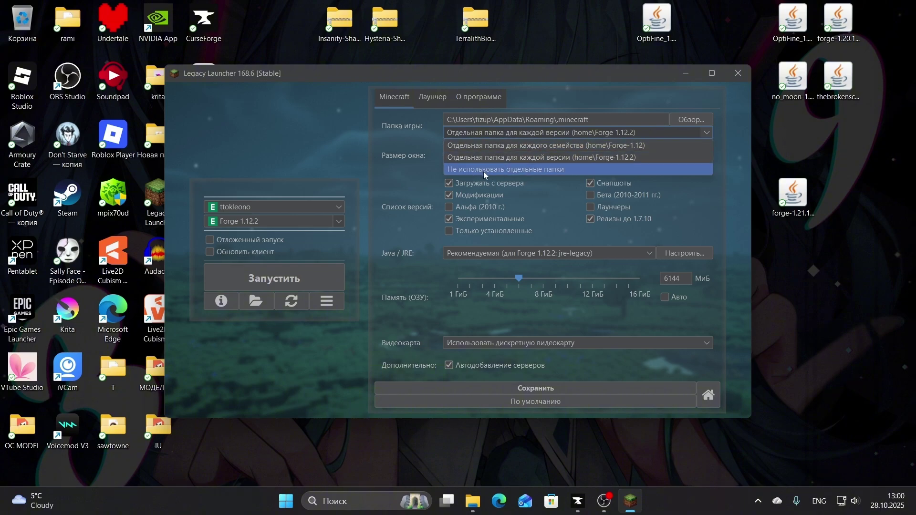
{"action": "left_click", "coordinate": [514, 157]}
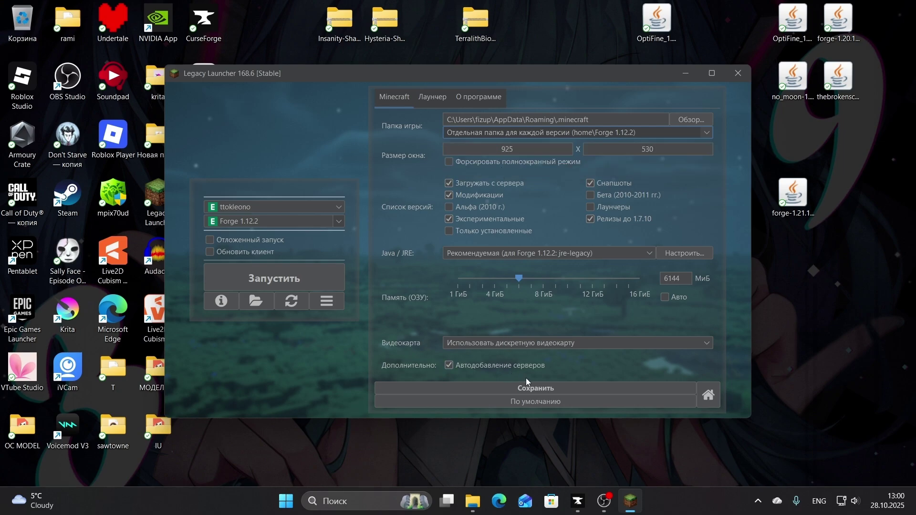
{"action": "left_click", "coordinate": [546, 388]}
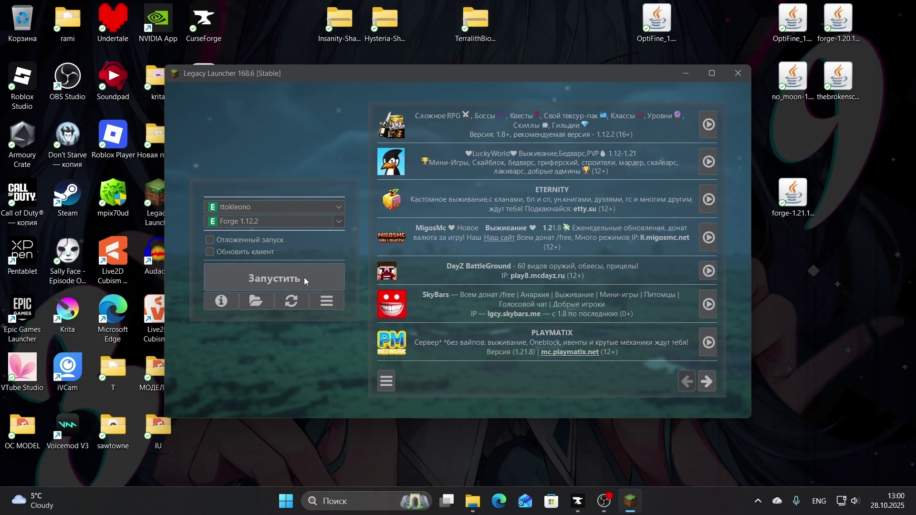
Step: Open the Forge 1.12.2 game folder from the launcher and paste the RLCraft files into it, replacing files with the same names
{"action": "left_click", "coordinate": [262, 303]}
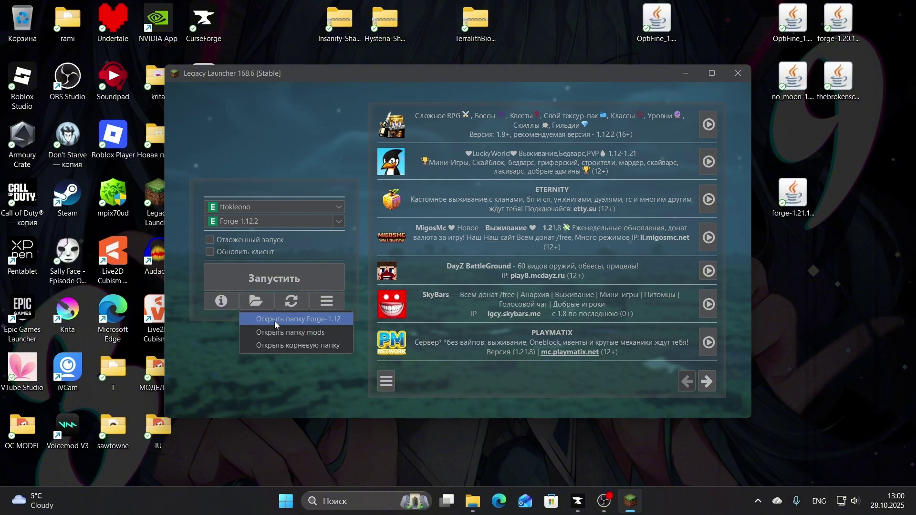
{"action": "left_click", "coordinate": [275, 325]}
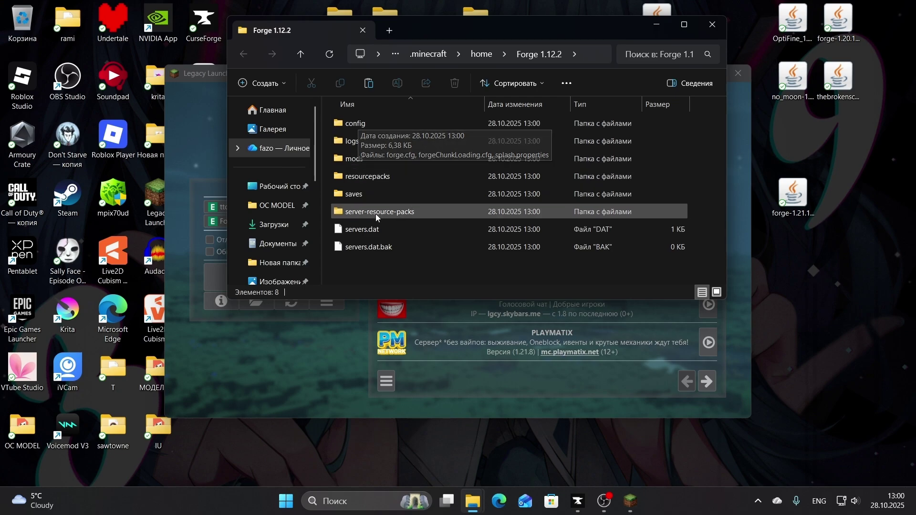
{"action": "left_click", "coordinate": [357, 123]}
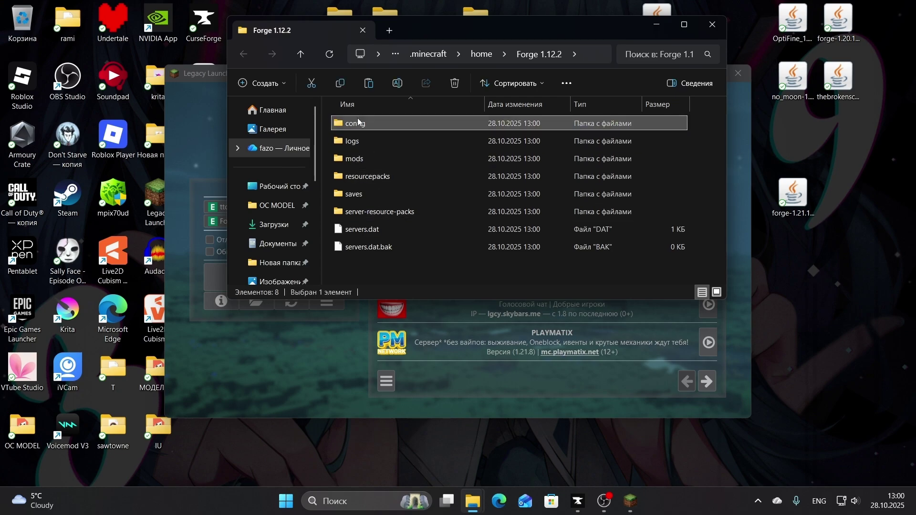
{"action": "left_click", "coordinate": [363, 247], "text": "shift"}
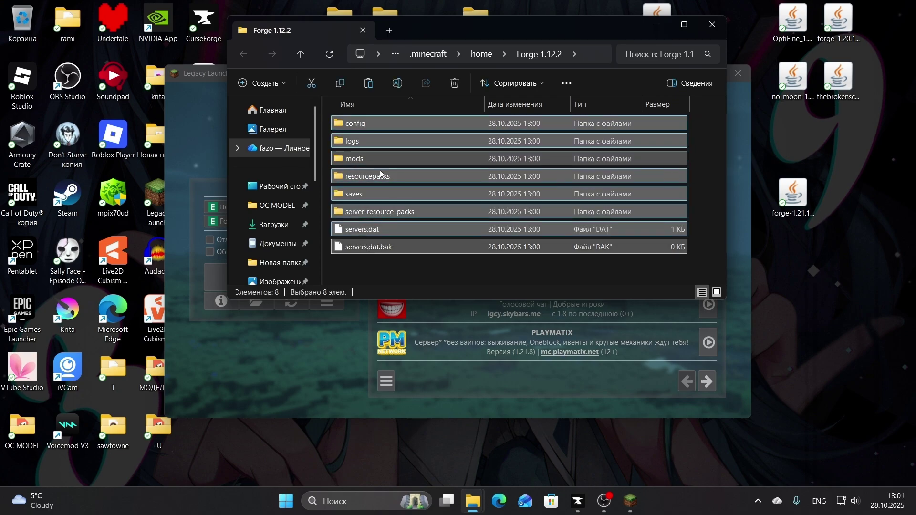
{"action": "key", "text": "ctrl+v"}
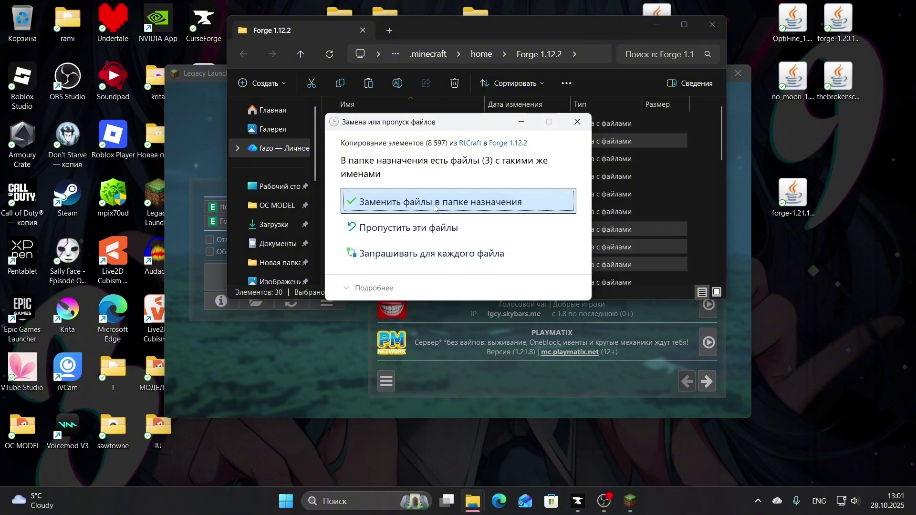
{"action": "left_click", "coordinate": [434, 205]}
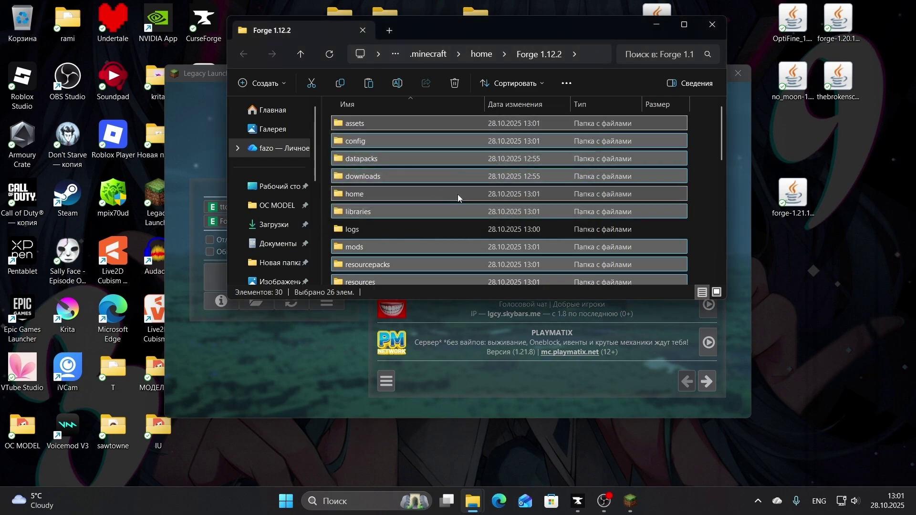
{"action": "left_click", "coordinate": [330, 54]}
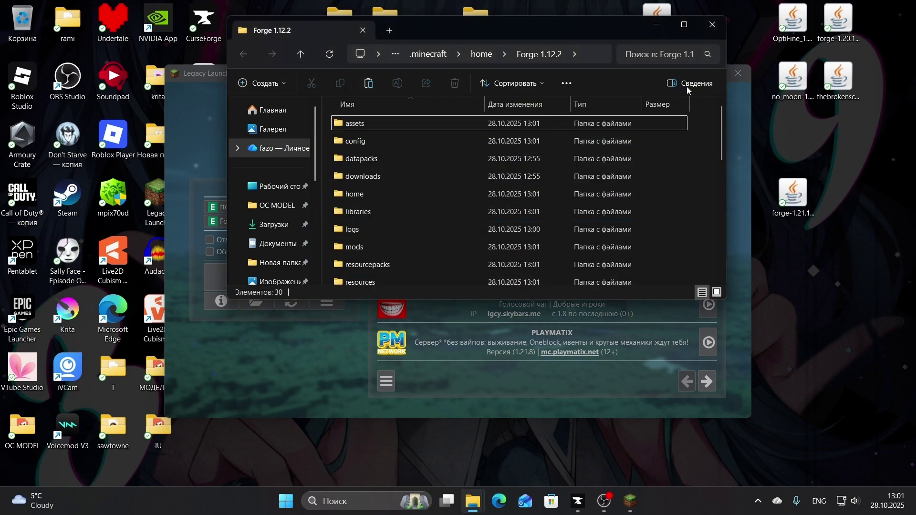
Step: Close the game folder, restart Legacy Launcher and launch Forge 1.12.2
{"action": "left_click", "coordinate": [719, 25]}
{"action": "left_click", "coordinate": [277, 307]}
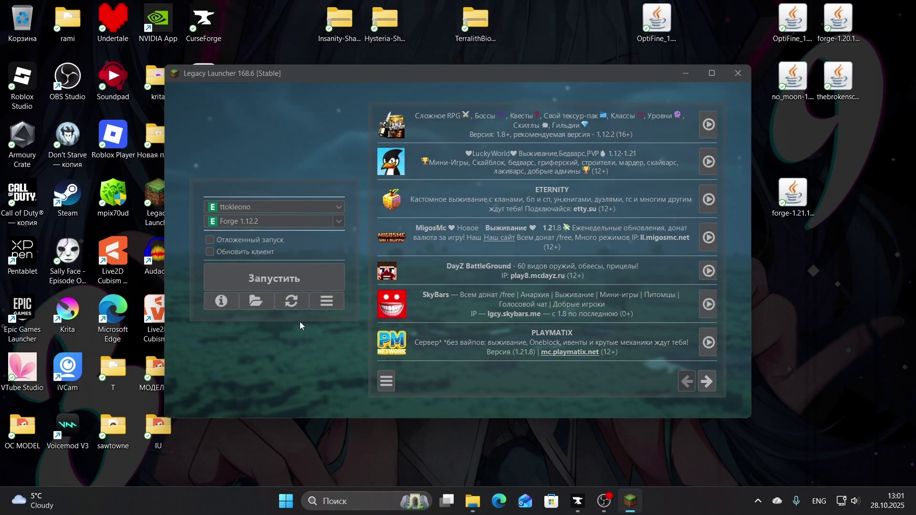
{"action": "left_click", "coordinate": [735, 74]}
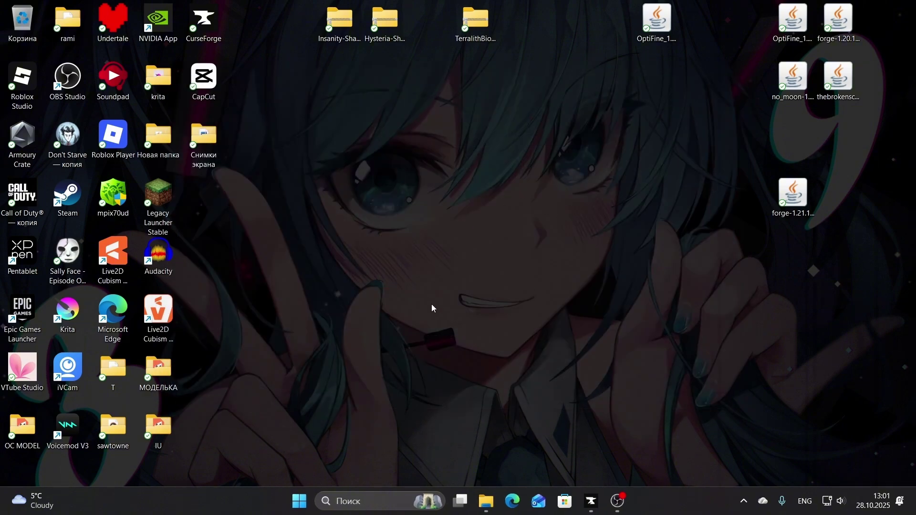
{"action": "left_click", "coordinate": [156, 212]}
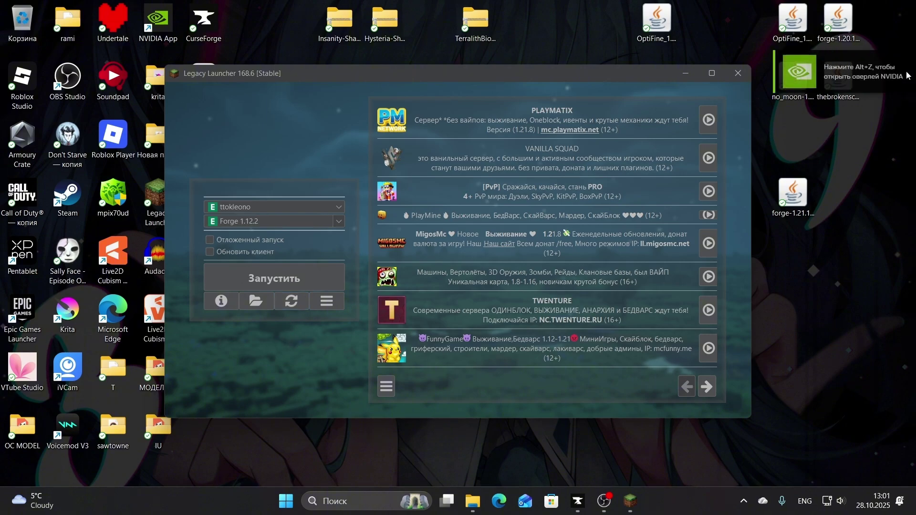
{"action": "left_click", "coordinate": [277, 279]}
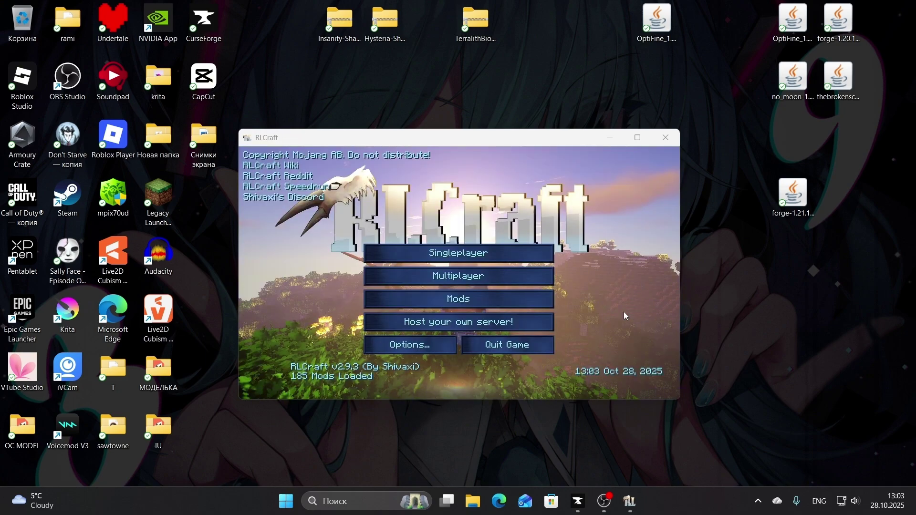
Step: Maximize the RLCraft game window, look through its mod list and leave the list
{"action": "left_click", "coordinate": [638, 138]}
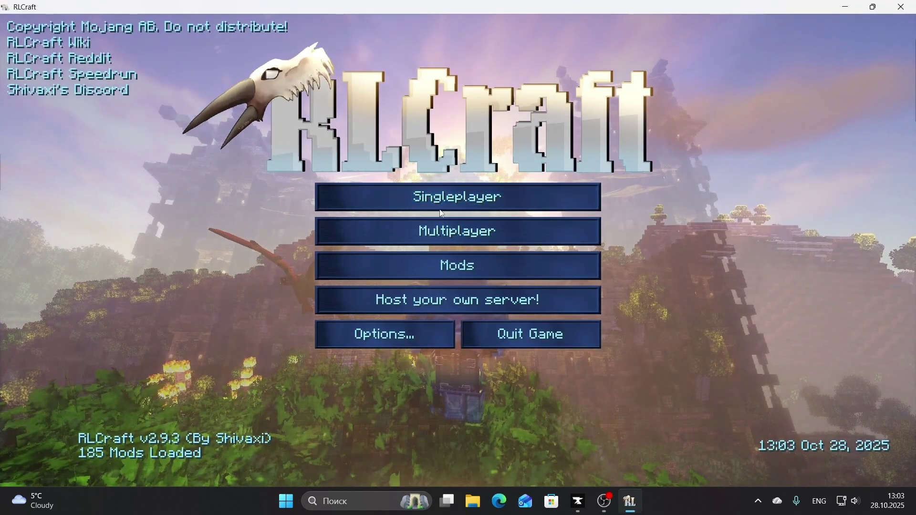
{"action": "left_click", "coordinate": [458, 266]}
{"action": "scroll", "coordinate": [239, 187], "scroll_direction": "down", "scroll_amount": 2}
{"action": "mouse_move", "coordinate": [299, 115]}
{"action": "left_mouse_down"}
{"action": "mouse_move", "coordinate": [296, 257]}
{"action": "mouse_move", "coordinate": [288, 104]}
{"action": "left_mouse_up"}
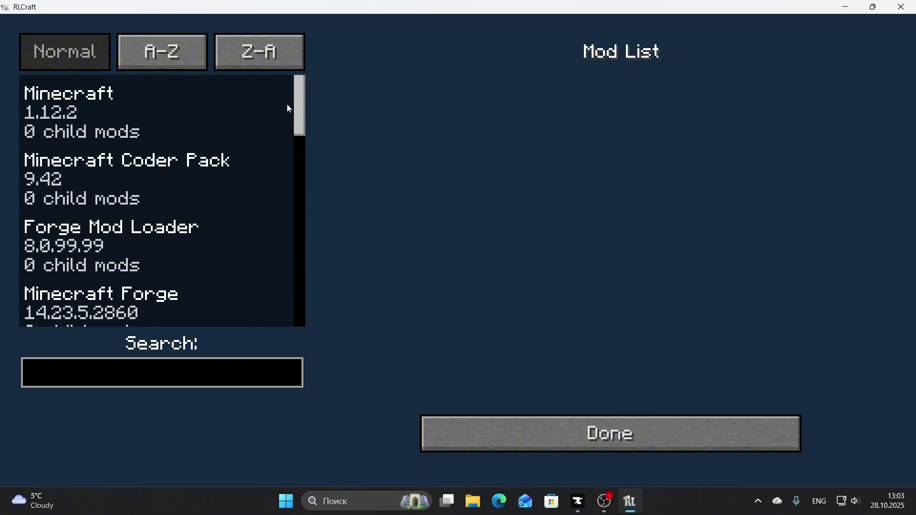
{"action": "left_click", "coordinate": [562, 424]}
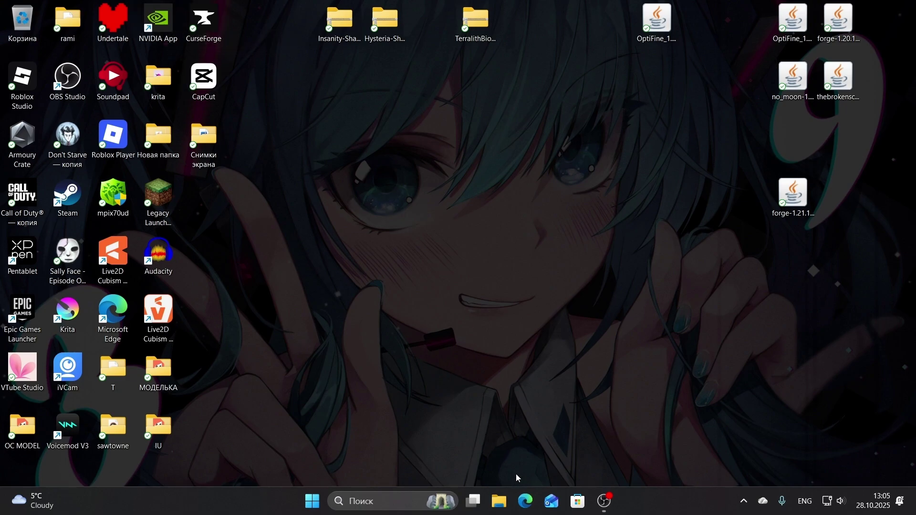
{"action": "left_click", "coordinate": [526, 502]}
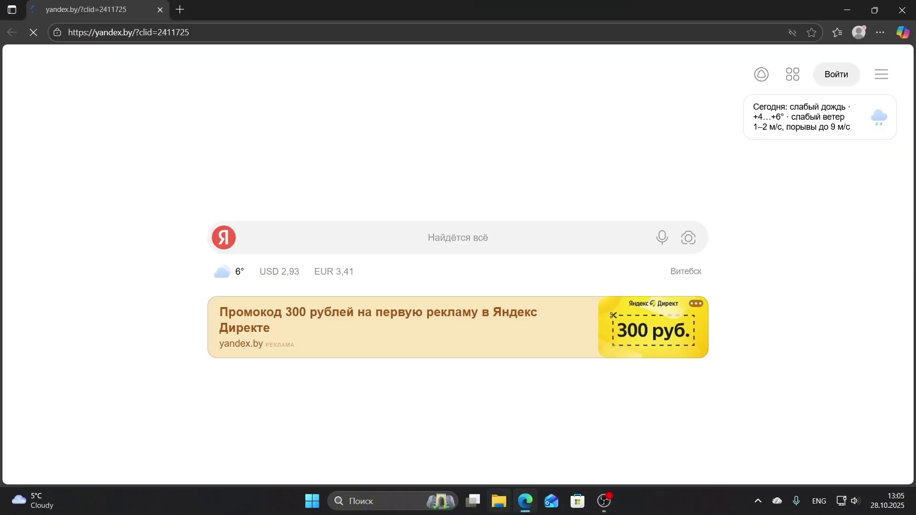
{"action": "left_click", "coordinate": [845, 8]}
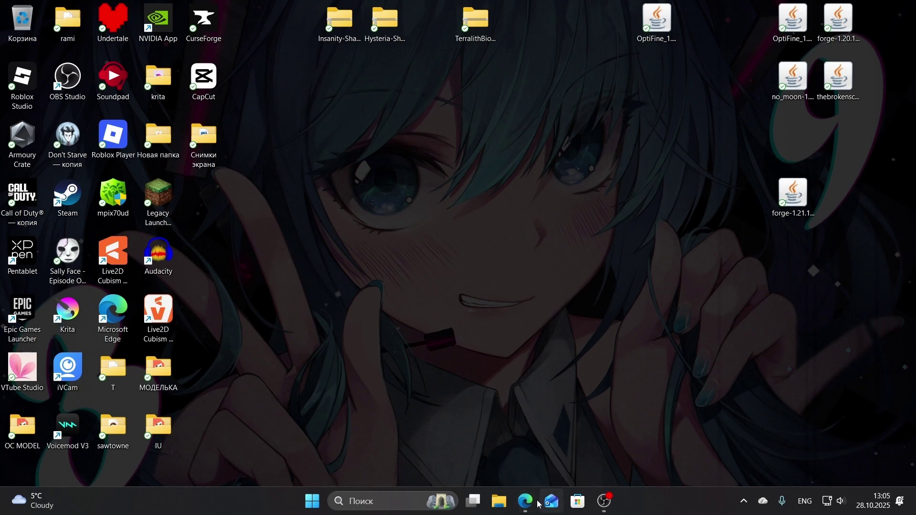
{"action": "mouse_move", "coordinate": [487, 500]}
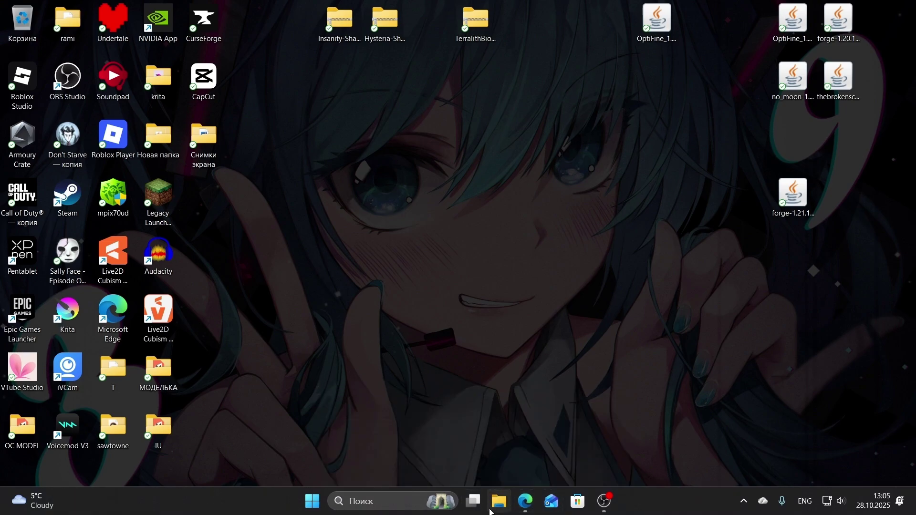
Step: Open Legacy Launcher and choose version Forge 1.20.1
{"action": "double_click", "coordinate": [152, 222]}
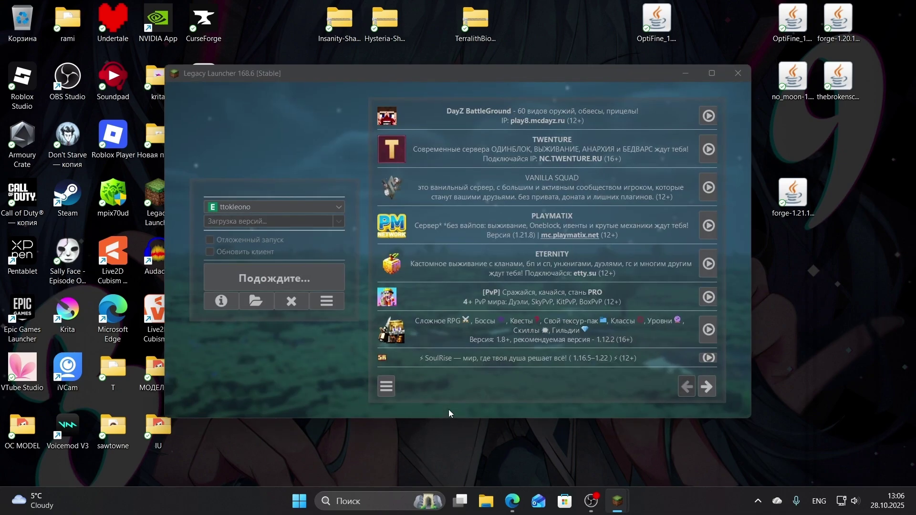
{"action": "left_click", "coordinate": [335, 221]}
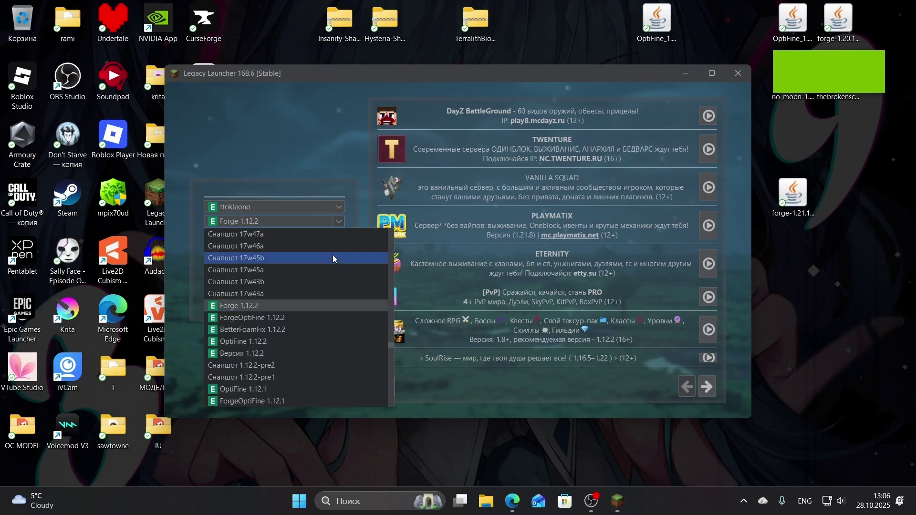
{"action": "scroll", "coordinate": [370, 309], "scroll_direction": "down", "scroll_amount": 5}
{"action": "scroll", "coordinate": [391, 339], "scroll_direction": "up", "scroll_amount": 5}
{"action": "left_click", "coordinate": [238, 320]}
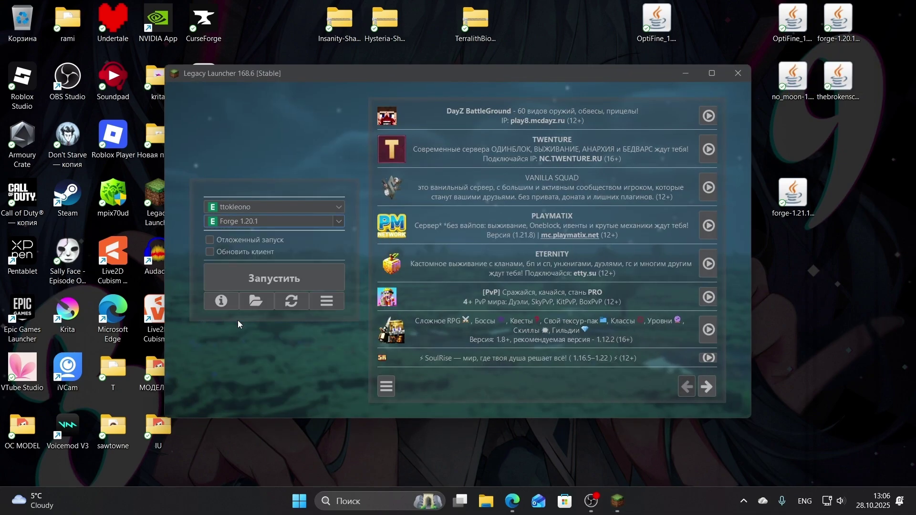
Step: Save the Minecraft settings with a separate folder for each version (home\Forge 1.20.1) and close the launcher
{"action": "left_click", "coordinate": [327, 301]}
{"action": "left_click", "coordinate": [367, 318]}
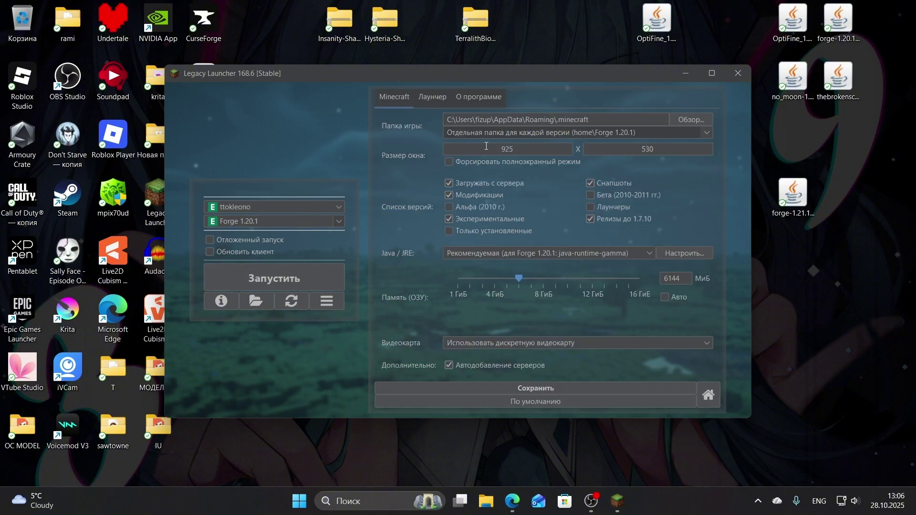
{"action": "left_click", "coordinate": [539, 390]}
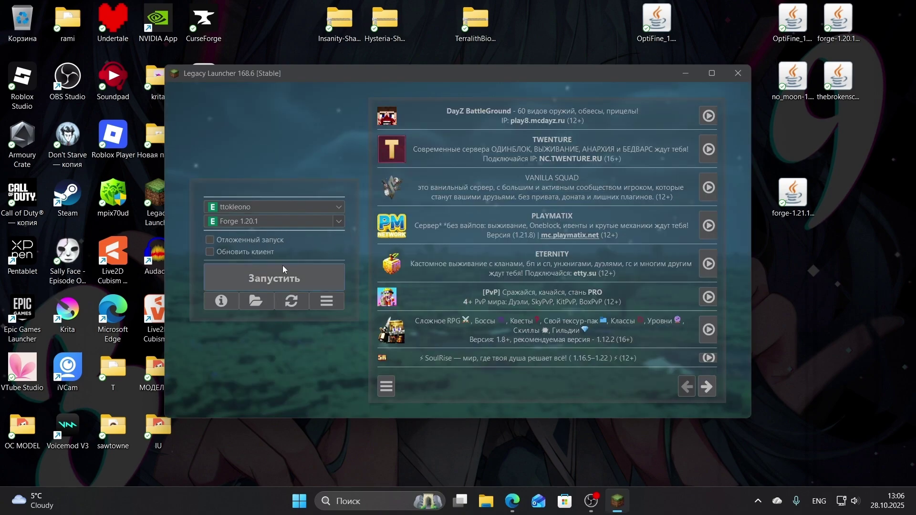
{"action": "left_click", "coordinate": [739, 73]}
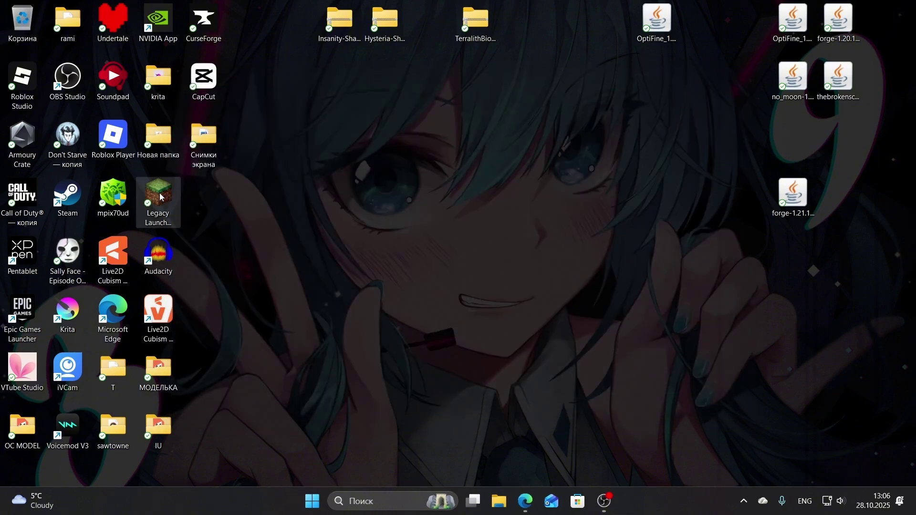
Step: Switch to the browser, open the no_moon.jar mod page on minecraft-inside.ru and examine its installation instructions and downloads
{"action": "left_click", "coordinate": [525, 502]}
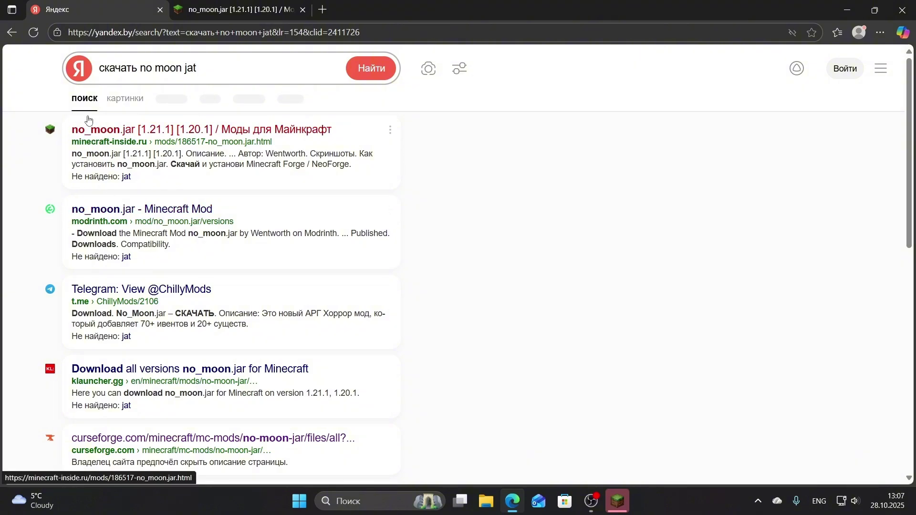
{"action": "left_click", "coordinate": [89, 131]}
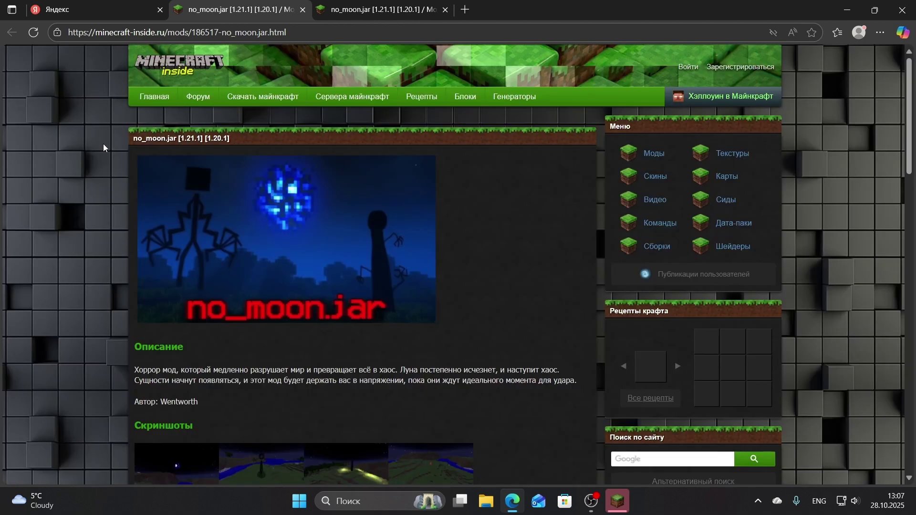
{"action": "scroll", "coordinate": [317, 204], "scroll_direction": "down", "scroll_amount": 4}
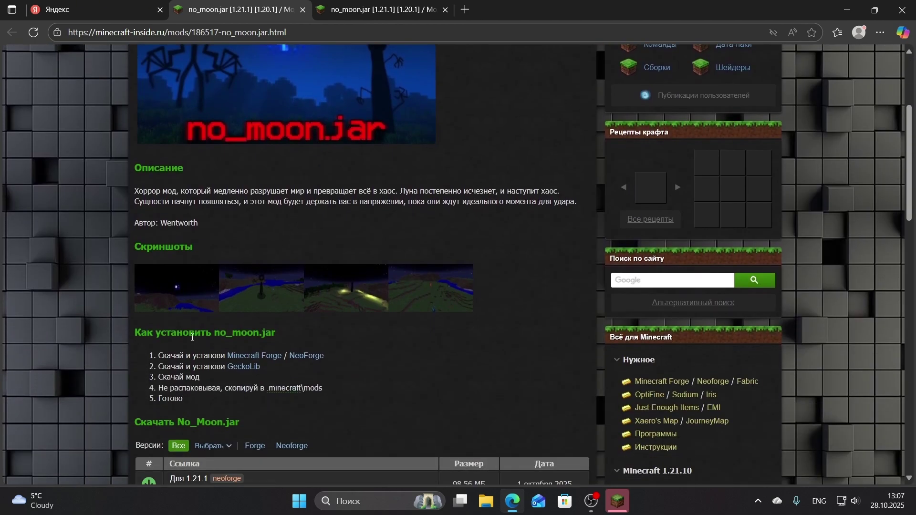
{"action": "scroll", "coordinate": [173, 208], "scroll_direction": "down", "scroll_amount": 3}
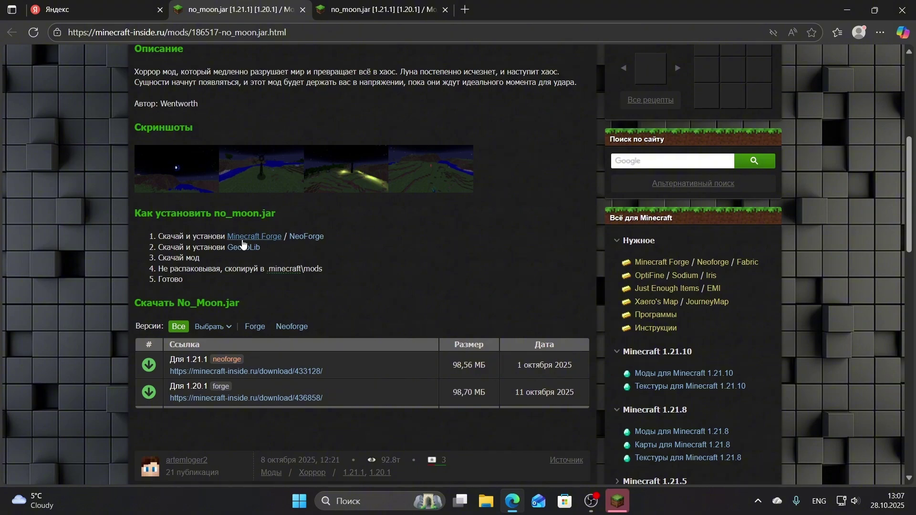
Step: Search Yandex for "скачать фордж 1.20.1" and open the official Minecraft Forge 1.20.1 downloads page
{"action": "key", "text": "ctrl+1"}
{"action": "key", "text": "BackSpace"}
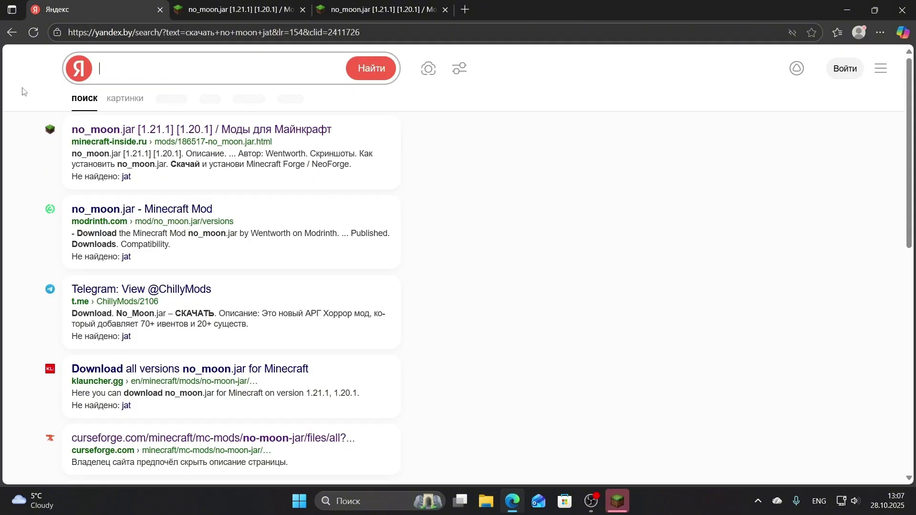
{"action": "key", "text": "alt+shift"}
{"action": "type", "text": "скачать фордж 1ю.20."}
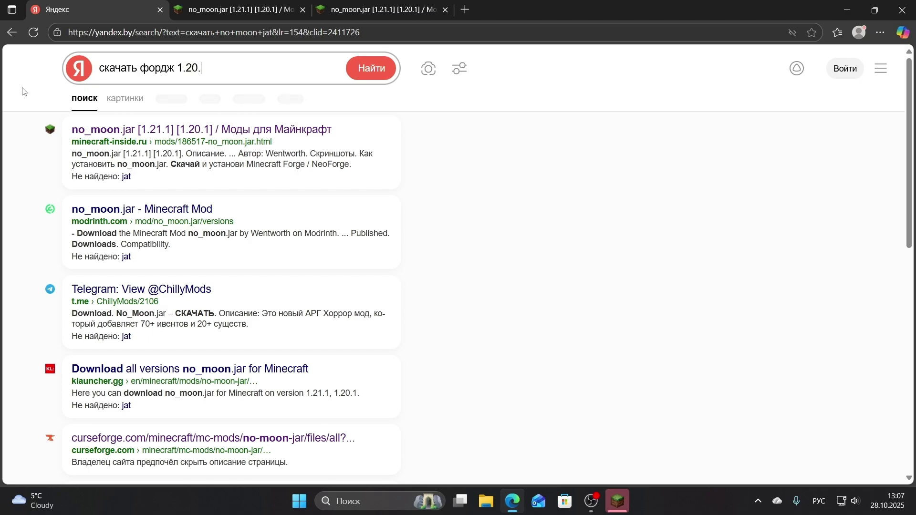
{"action": "type", "text": "1"}
{"action": "key", "text": "Return"}
{"action": "left_click", "coordinate": [126, 128]}
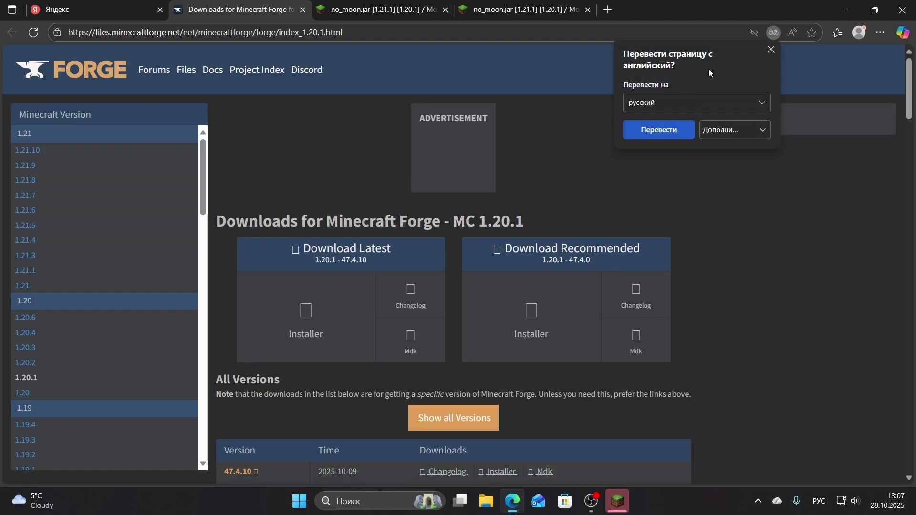
Step: Try twice to download the latest Forge 1.20.1 installer, reopening the downloads page between attempts, and put the browser away
{"action": "left_click", "coordinate": [771, 50]}
{"action": "left_click", "coordinate": [306, 310]}
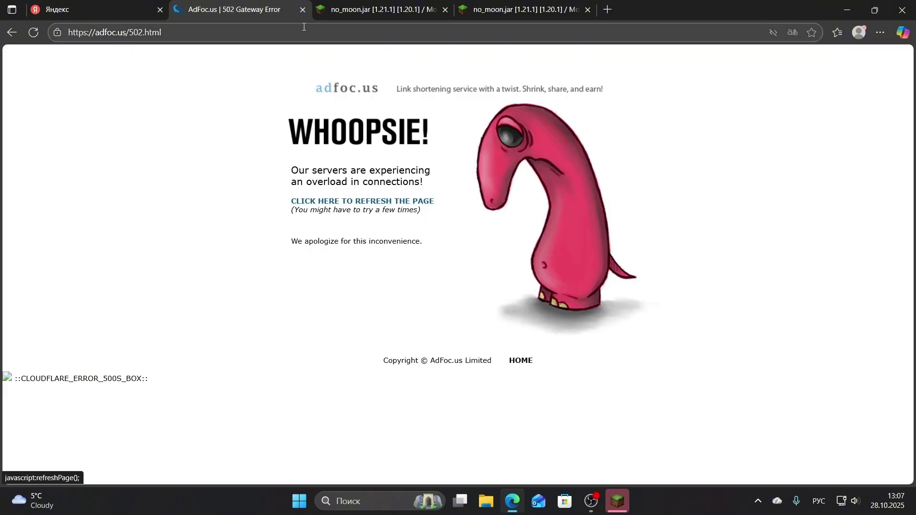
{"action": "left_click", "coordinate": [302, 10]}
{"action": "left_click", "coordinate": [113, 124]}
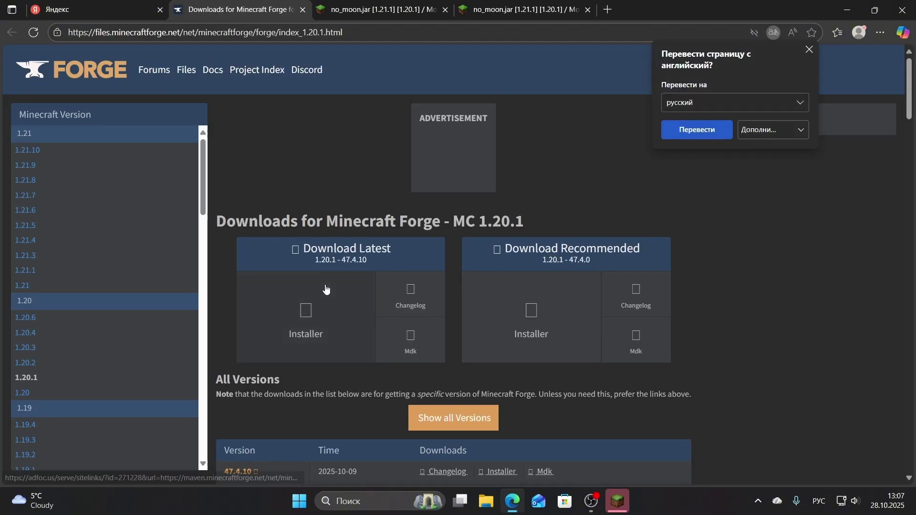
{"action": "left_click", "coordinate": [326, 288]}
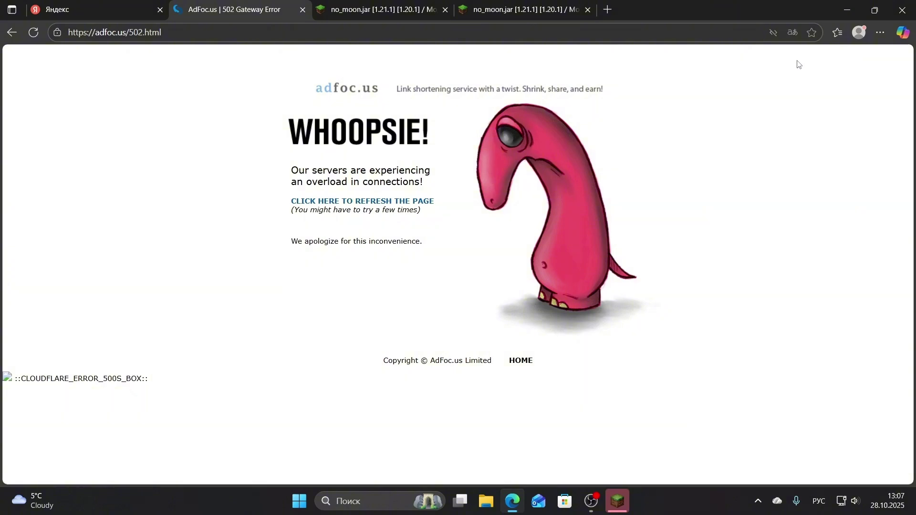
{"action": "left_click", "coordinate": [303, 9]}
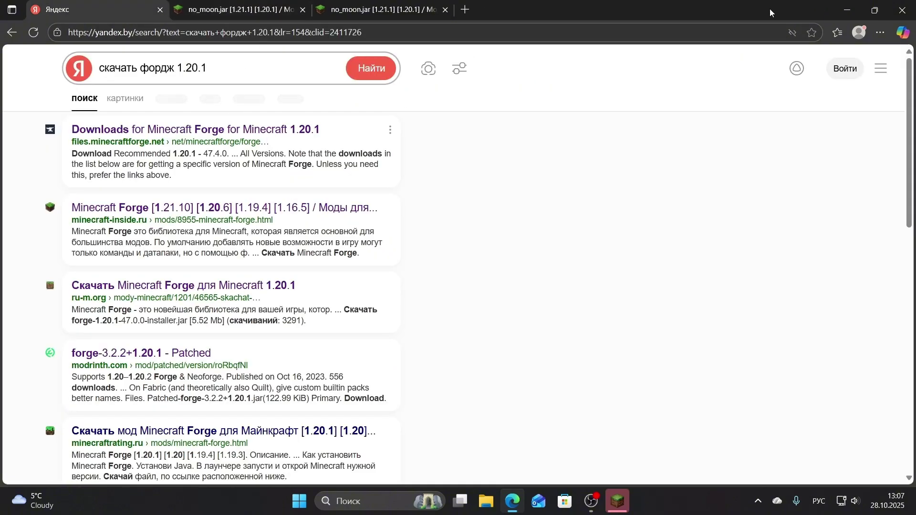
{"action": "left_click", "coordinate": [848, 10]}
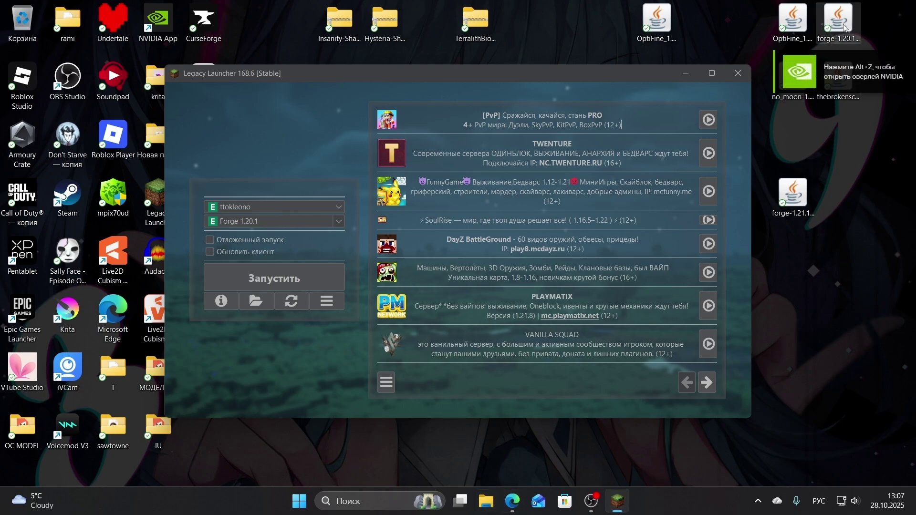
Step: Place the forge-1.20.1-47.4.10-installer file directly beneath the no_moon mod file on the desktop
{"action": "left_click_drag", "start_coordinate": [844, 27], "coordinate": [809, 152]}
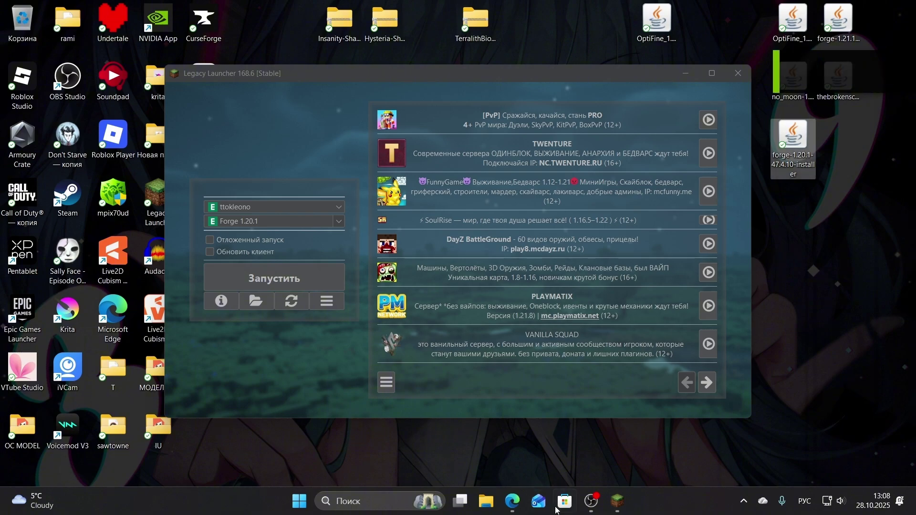
Step: Switch to the browser, open the GeckoLib page linked from the no_moon.jar instructions, examine its downloads, and put the browser away
{"action": "left_click", "coordinate": [512, 501]}
{"action": "left_click", "coordinate": [240, 3]}
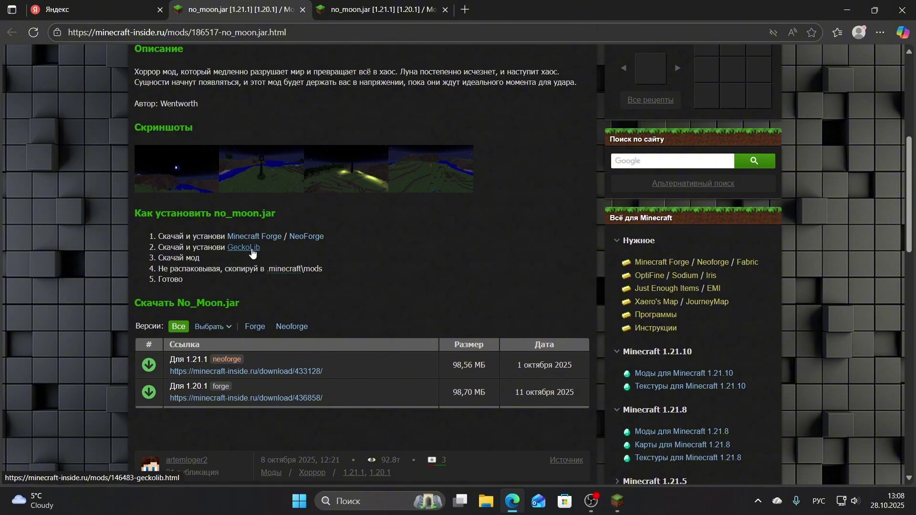
{"action": "left_click", "coordinate": [252, 251]}
{"action": "scroll", "coordinate": [252, 353], "scroll_direction": "down", "scroll_amount": 5}
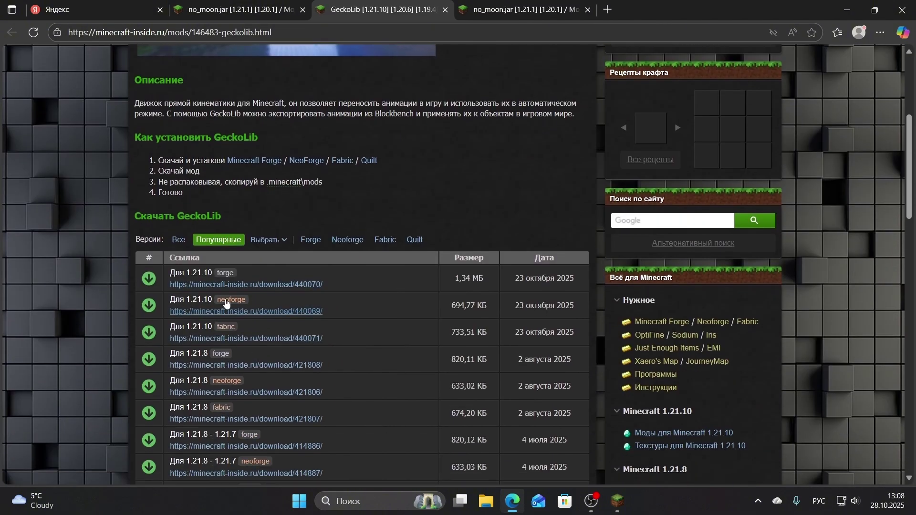
{"action": "scroll", "coordinate": [203, 329], "scroll_direction": "down", "scroll_amount": 3}
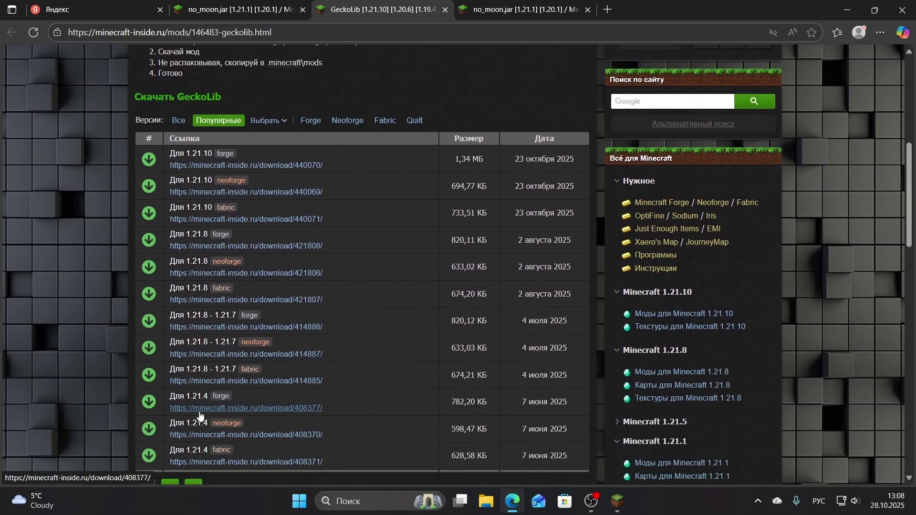
{"action": "scroll", "coordinate": [200, 416], "scroll_direction": "down", "scroll_amount": 1}
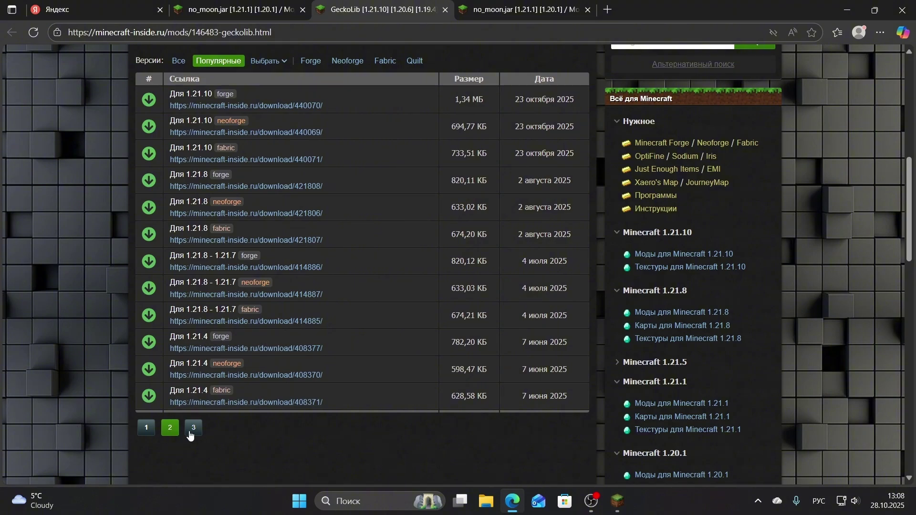
{"action": "key", "text": "ctrl+shift+Tab"}
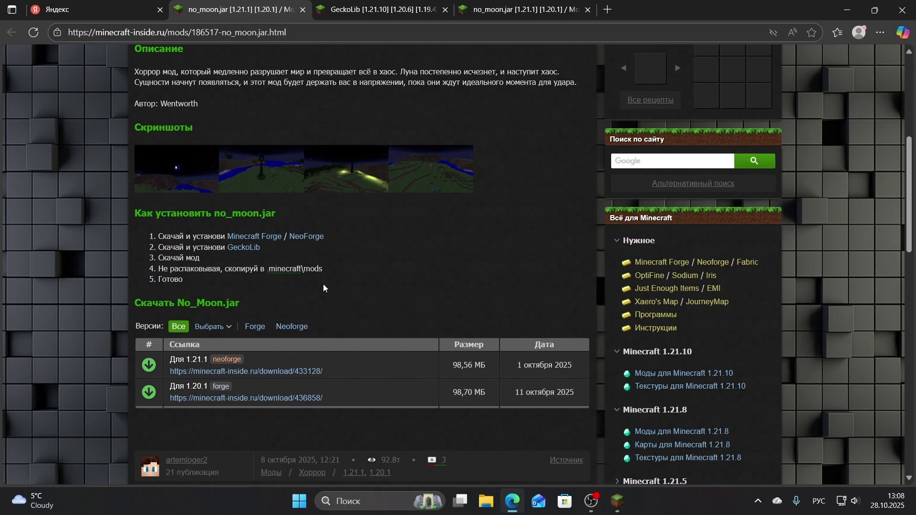
{"action": "left_click", "coordinate": [848, 9]}
Step: Open the Forge 1.20.1 mods folder from the launcher, run forge-1.20.1-47.4.10-installer, and close the installer and folder without installing
{"action": "left_click", "coordinate": [256, 301]}
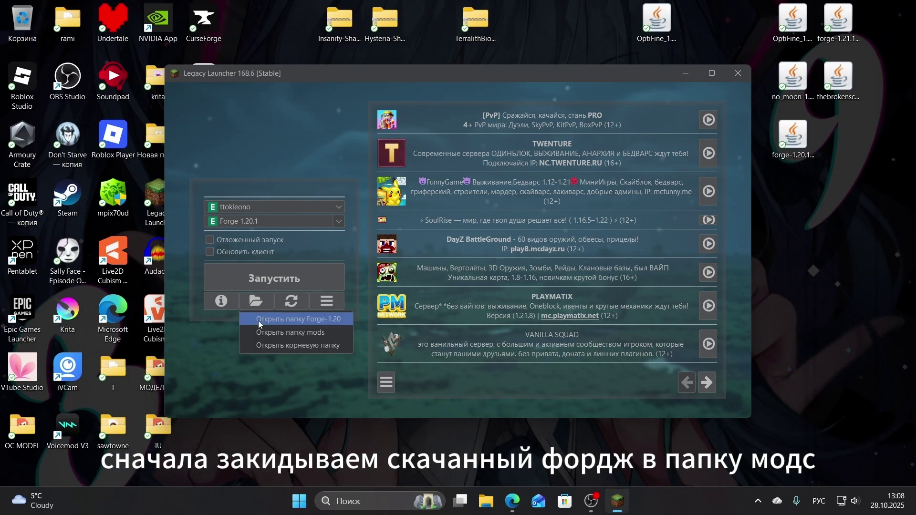
{"action": "left_click", "coordinate": [280, 333]}
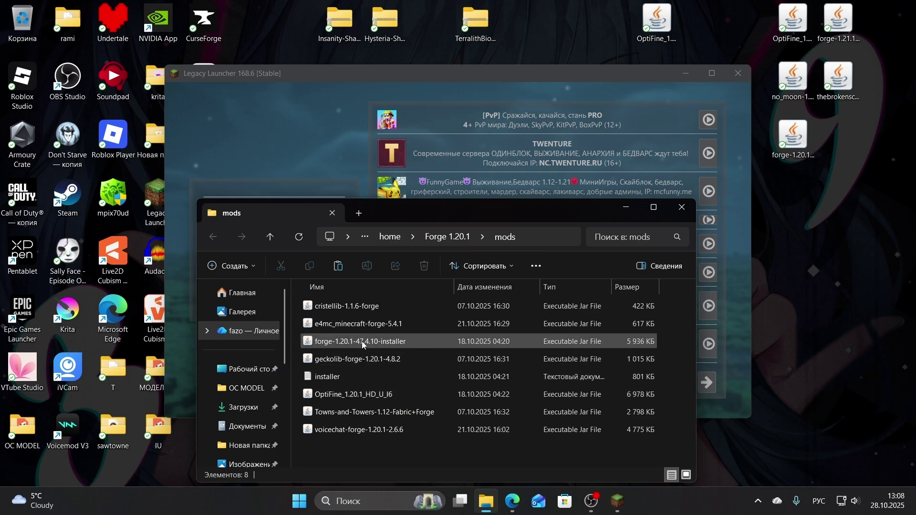
{"action": "double_click", "coordinate": [362, 341]}
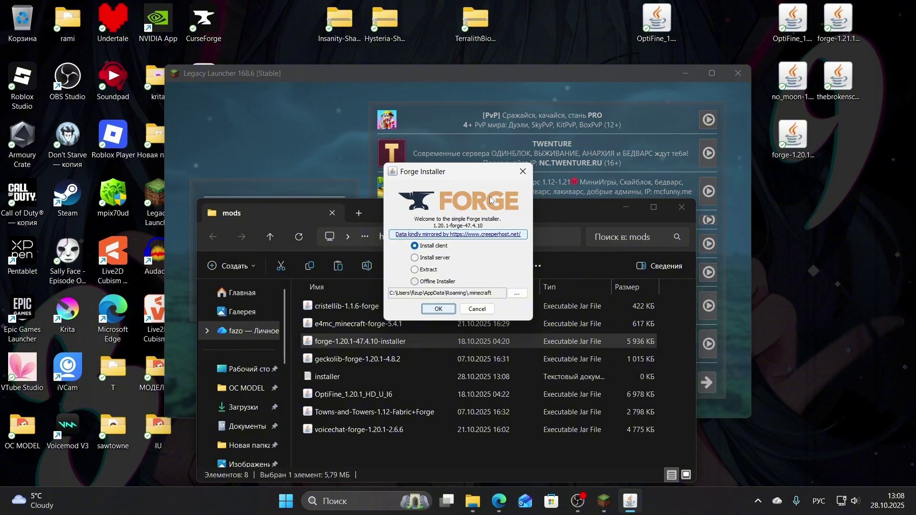
{"action": "left_click", "coordinate": [523, 171]}
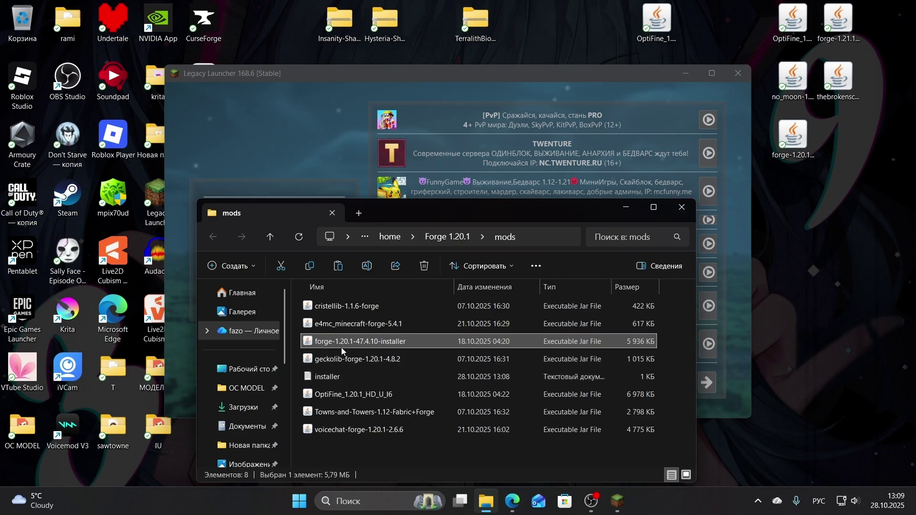
{"action": "key", "text": "alt+F4"}
Step: Refresh the launcher's version list, reopen the Forge 1.20.1 mods folder and minimize it
{"action": "left_click", "coordinate": [293, 306]}
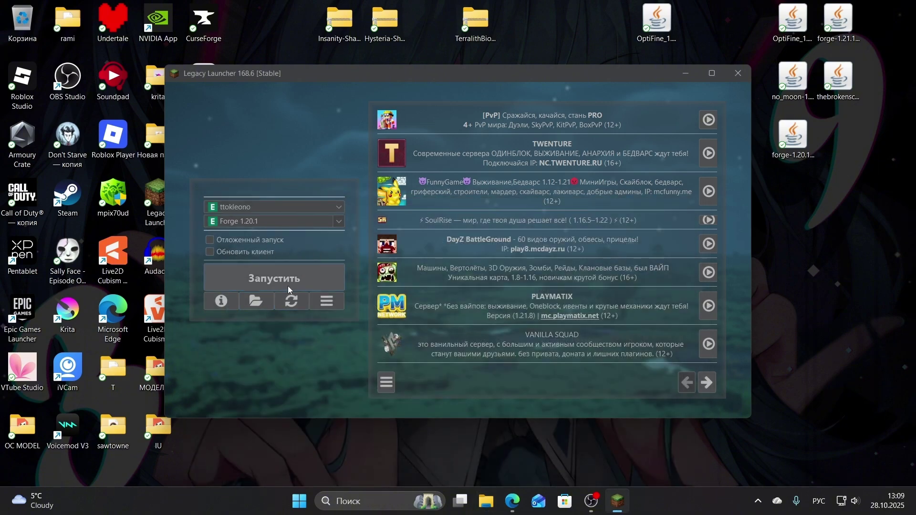
{"action": "left_click", "coordinate": [256, 301]}
{"action": "left_click", "coordinate": [285, 336]}
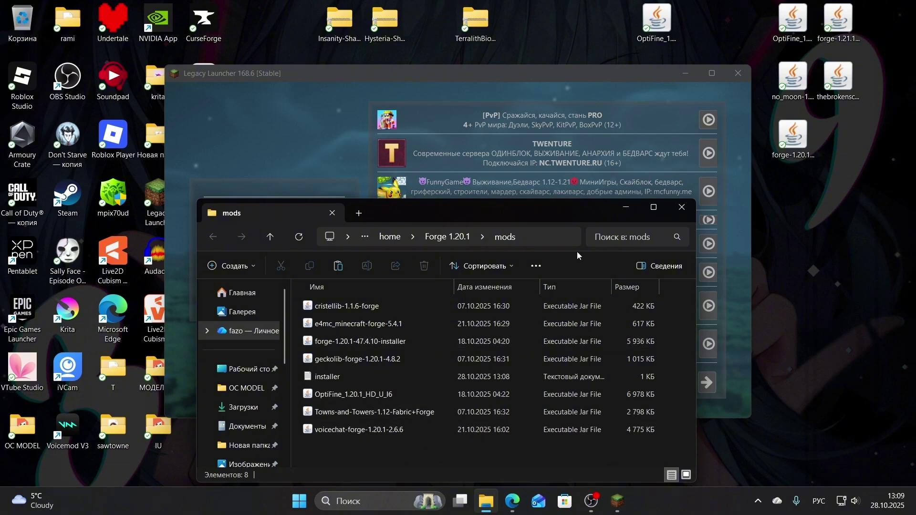
{"action": "left_click", "coordinate": [628, 210]}
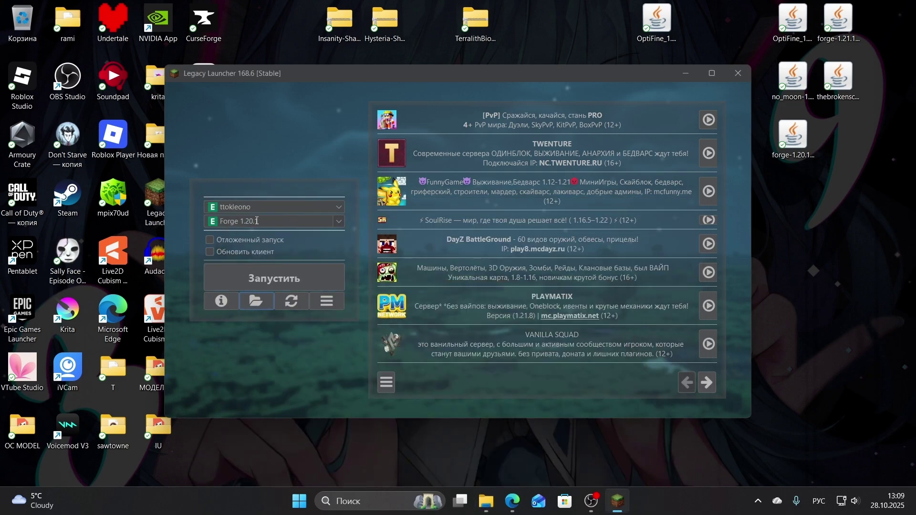
Step: Switch to the browser, search Yandex for "оптифайн 1.20.1" and open the OptiFine 1.20.1 HD U I6 download page
{"action": "left_click", "coordinate": [518, 507]}
{"action": "left_click", "coordinate": [518, 507]}
{"action": "left_click", "coordinate": [519, 508]}
{"action": "left_click", "coordinate": [93, 17]}
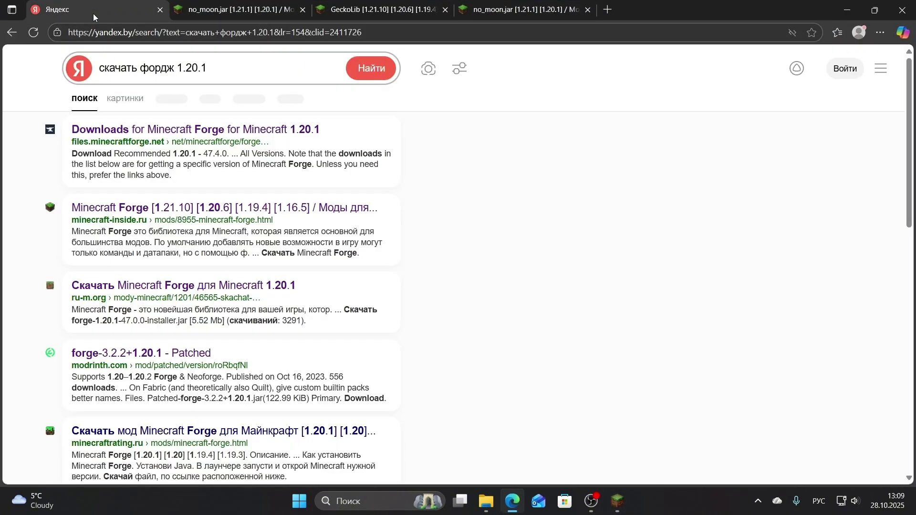
{"action": "left_click_drag", "start_coordinate": [251, 73], "coordinate": [92, 74]}
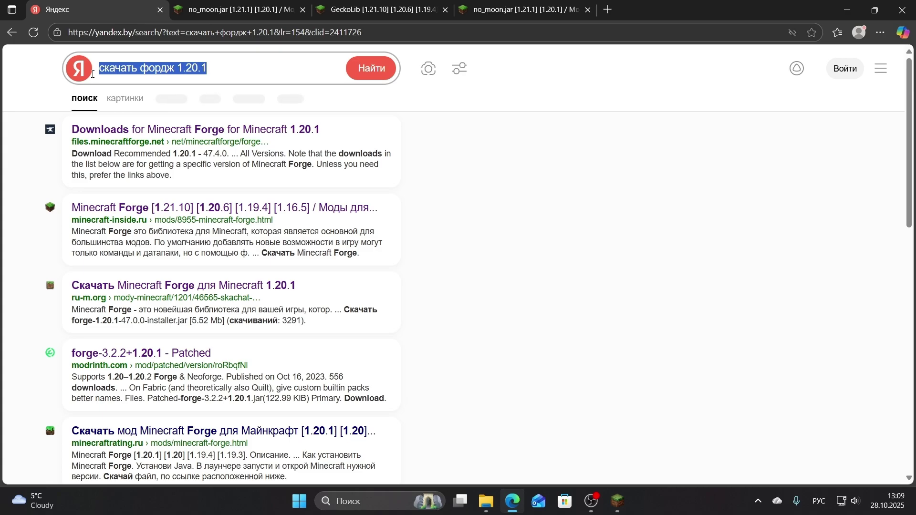
{"action": "key", "text": "BackSpace"}
{"action": "type", "text": "оптифайн 1ю1"}
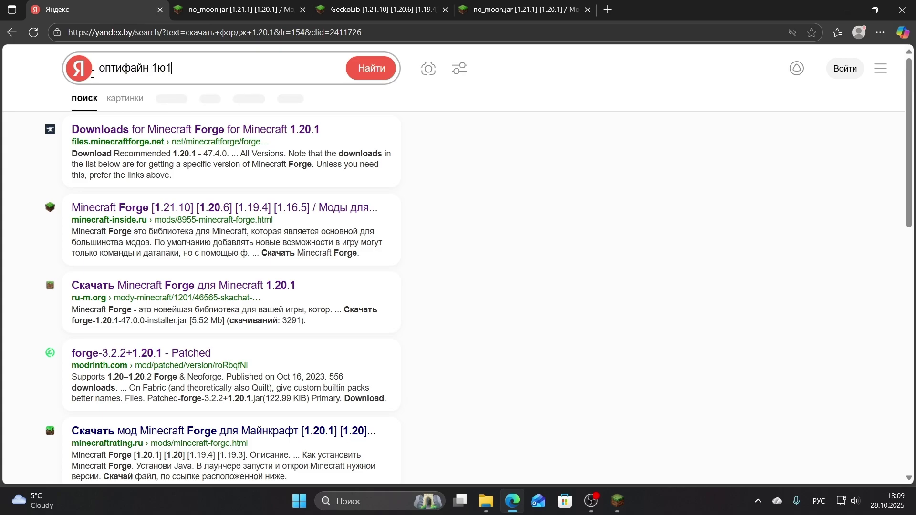
{"action": "type", "text": ".20.1"}
{"action": "key", "text": "Return"}
{"action": "left_click", "coordinate": [106, 129]}
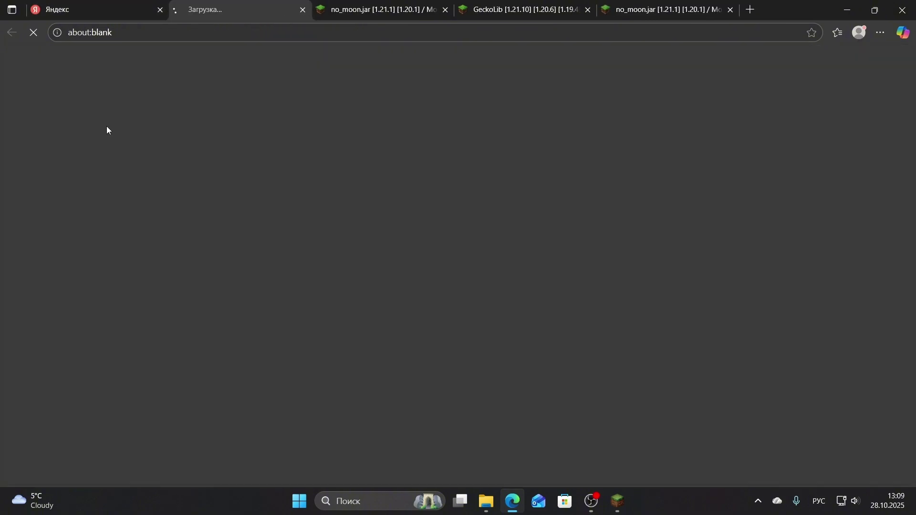
Step: Put the browser away and place the OptiFine_1.20.1_HD_U_I6 file beside the Forge 1.20.1 installer on the desktop
{"action": "left_click", "coordinate": [848, 10]}
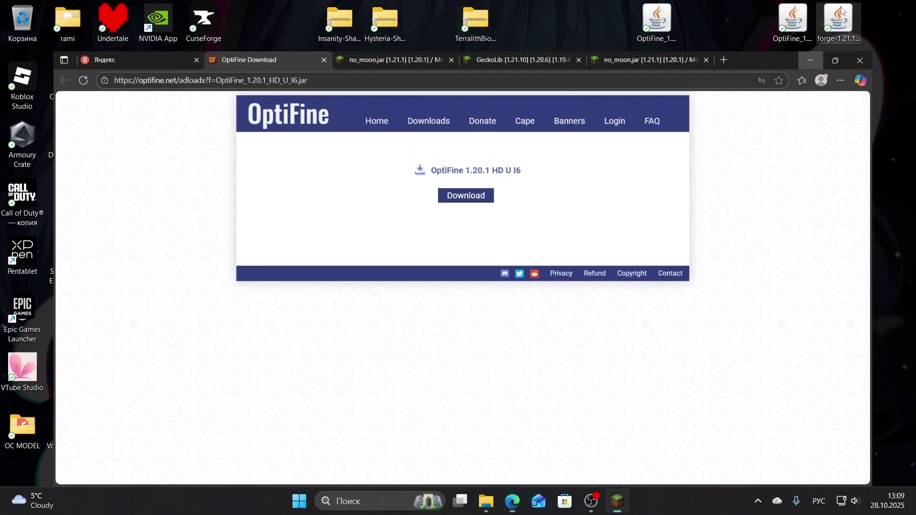
{"action": "left_click", "coordinate": [847, 166]}
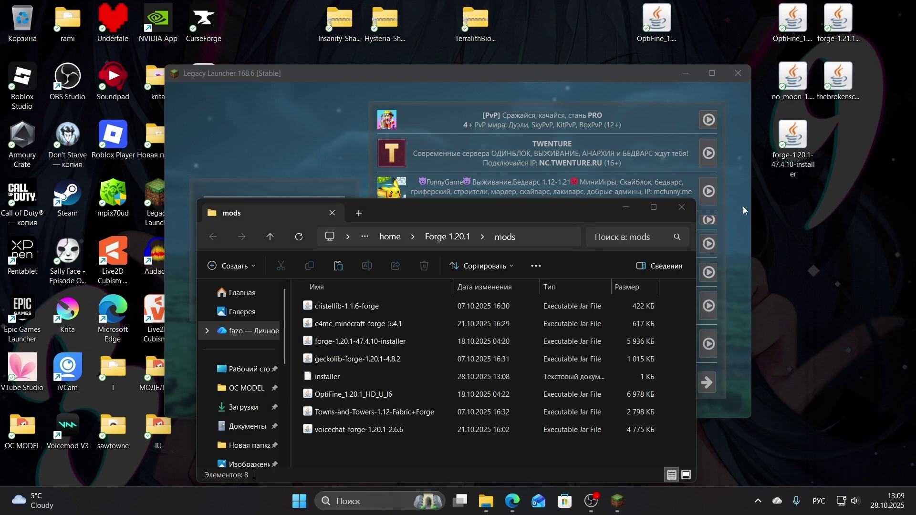
{"action": "left_click_drag", "start_coordinate": [793, 24], "coordinate": [835, 207]}
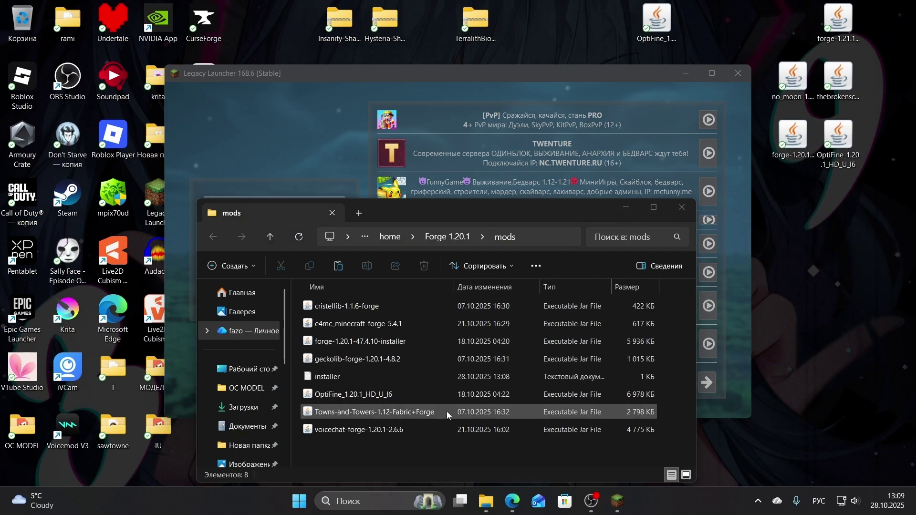
Step: Close the mods folder, refresh the launcher's version list, and close Legacy Launcher
{"action": "left_click", "coordinate": [682, 208]}
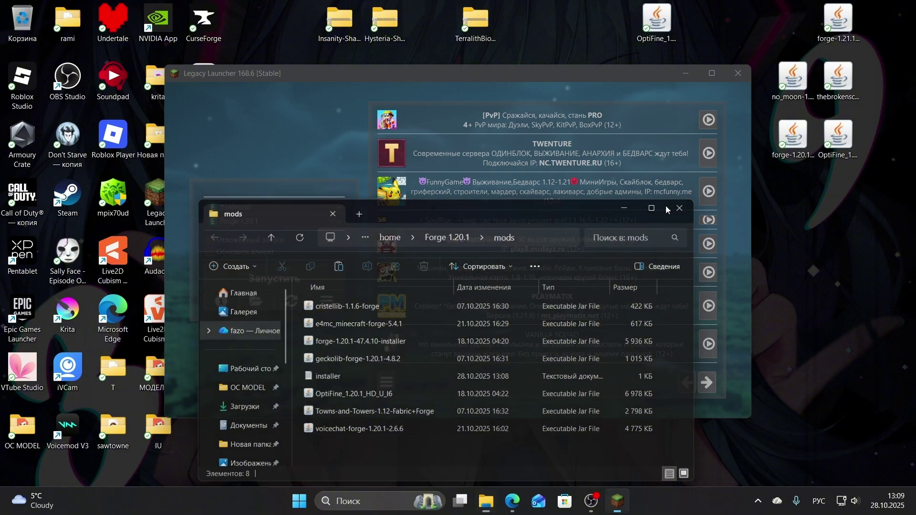
{"action": "left_click", "coordinate": [303, 308]}
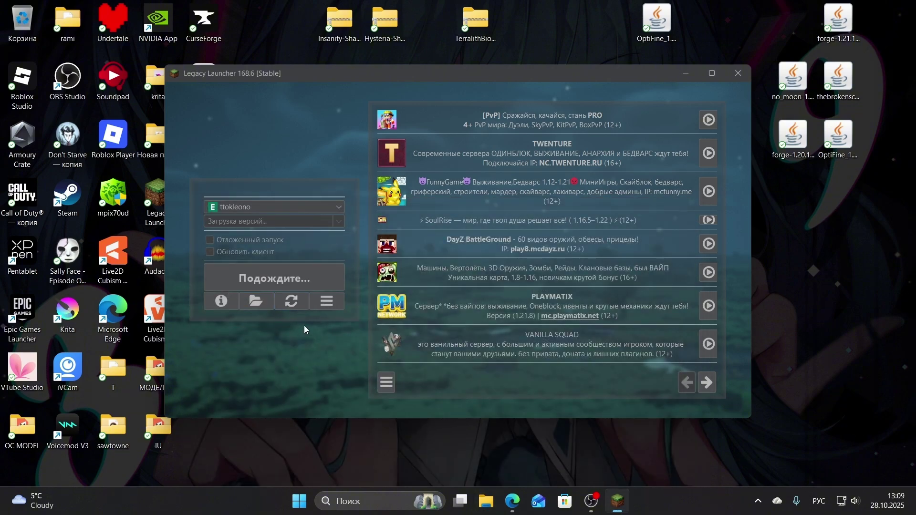
{"action": "left_click", "coordinate": [736, 75]}
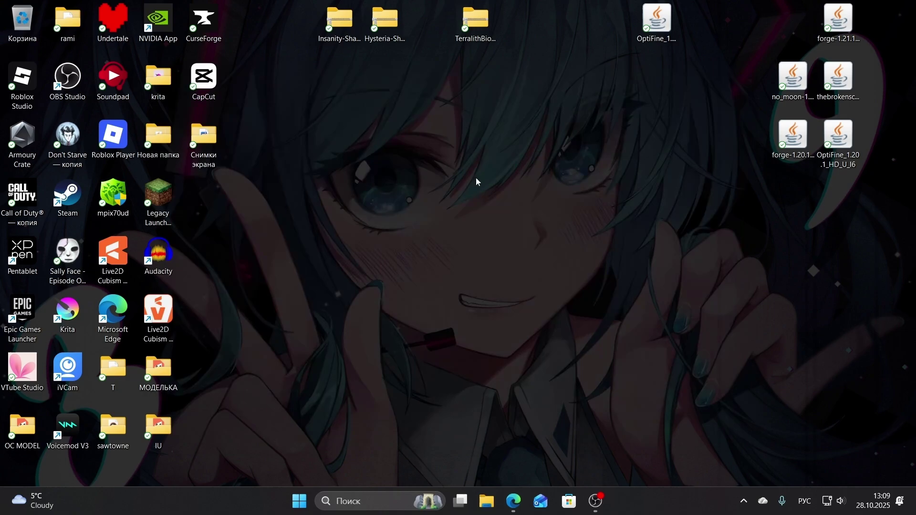
Step: Reopen Legacy Launcher, start Minecraft with Forge 1.20.1 and maximize the game window
{"action": "double_click", "coordinate": [161, 213]}
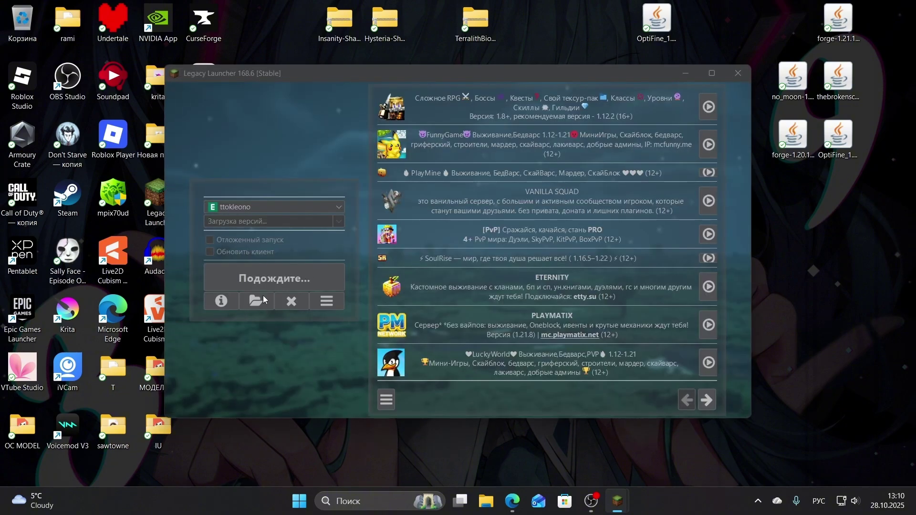
{"action": "left_click", "coordinate": [283, 279]}
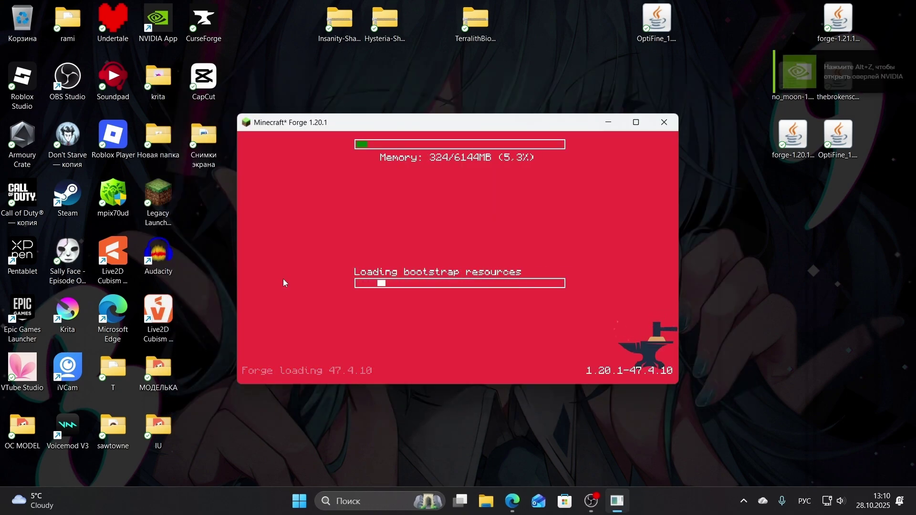
{"action": "left_click", "coordinate": [636, 123]}
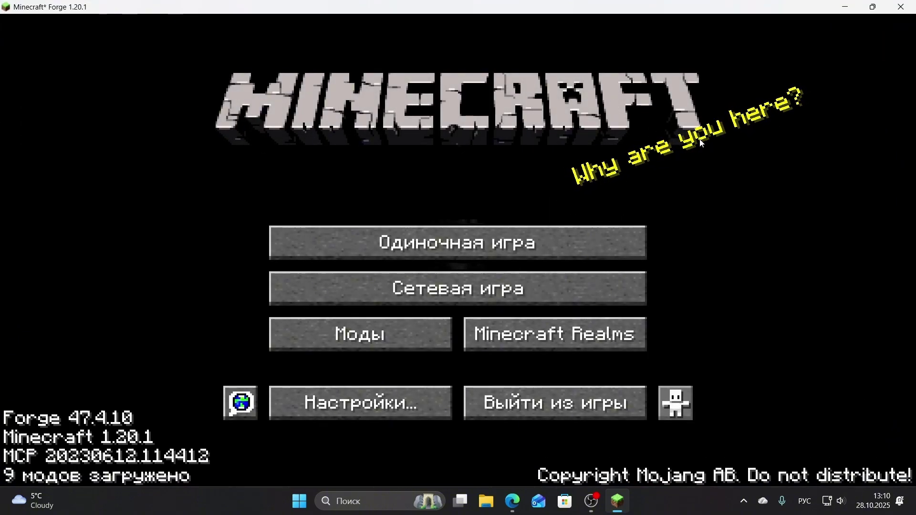
Step: Open Minecraft's installed mods list, look through it for the added mods, and return to the main menu
{"action": "left_click", "coordinate": [397, 330]}
{"action": "scroll", "coordinate": [99, 192], "scroll_direction": "down", "scroll_amount": 3}
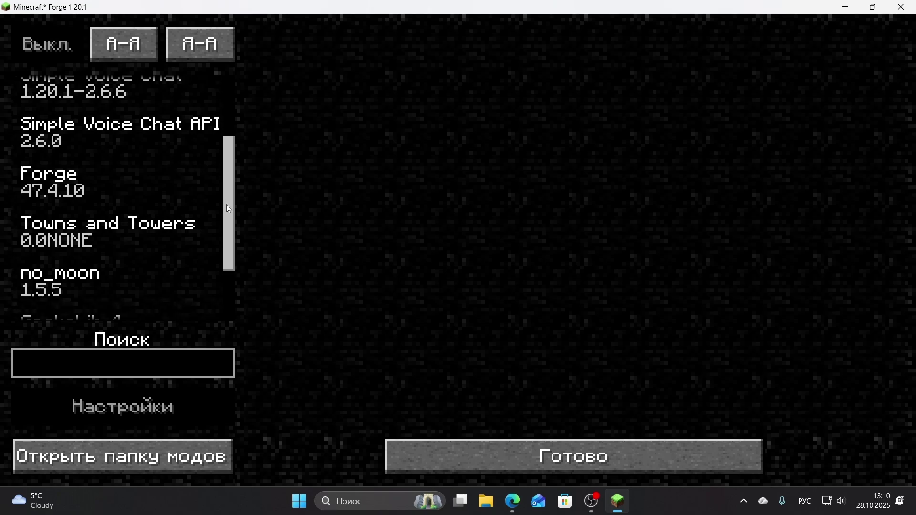
{"action": "left_click_drag", "start_coordinate": [226, 205], "coordinate": [223, 130]}
{"action": "left_click", "coordinate": [448, 459]}
Step: Open the shader list in Minecraft's graphics settings, examine the available shader packs, and leave the list
{"action": "left_click", "coordinate": [357, 411]}
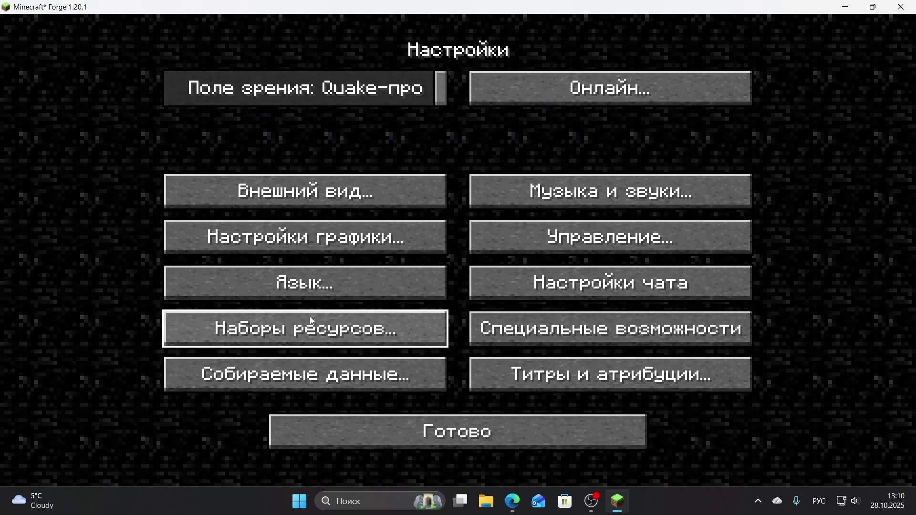
{"action": "left_click", "coordinate": [280, 230]}
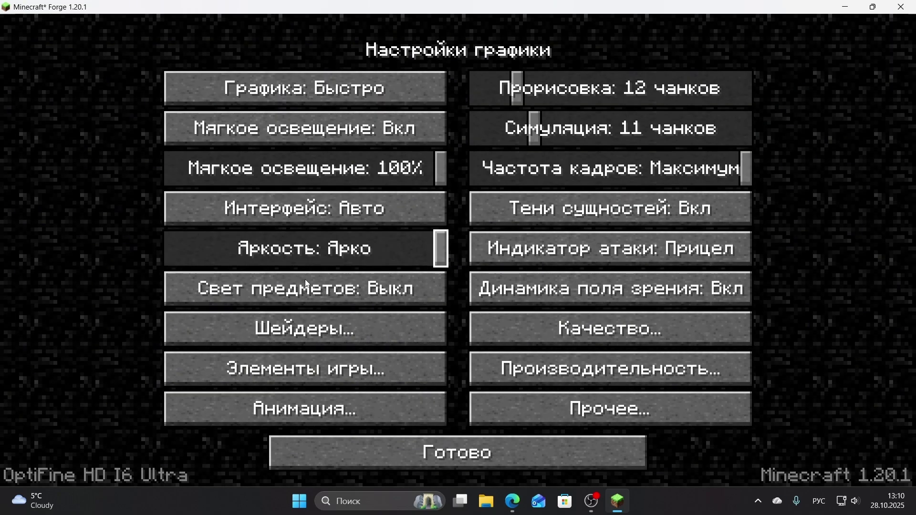
{"action": "left_click", "coordinate": [316, 334]}
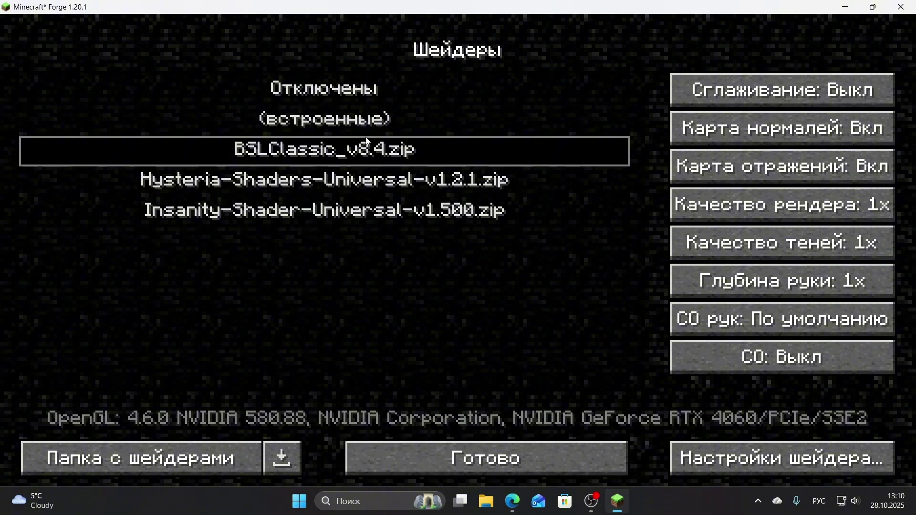
{"action": "left_click", "coordinate": [429, 461]}
Step: Minimize and restore the Minecraft window, and close the game
{"action": "left_click", "coordinate": [846, 7]}
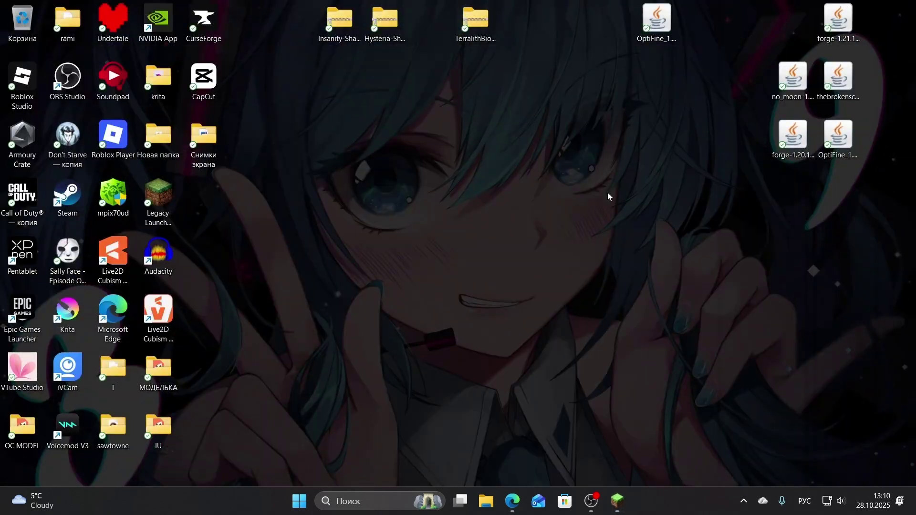
{"action": "left_click", "coordinate": [616, 501]}
{"action": "left_click", "coordinate": [906, 6]}
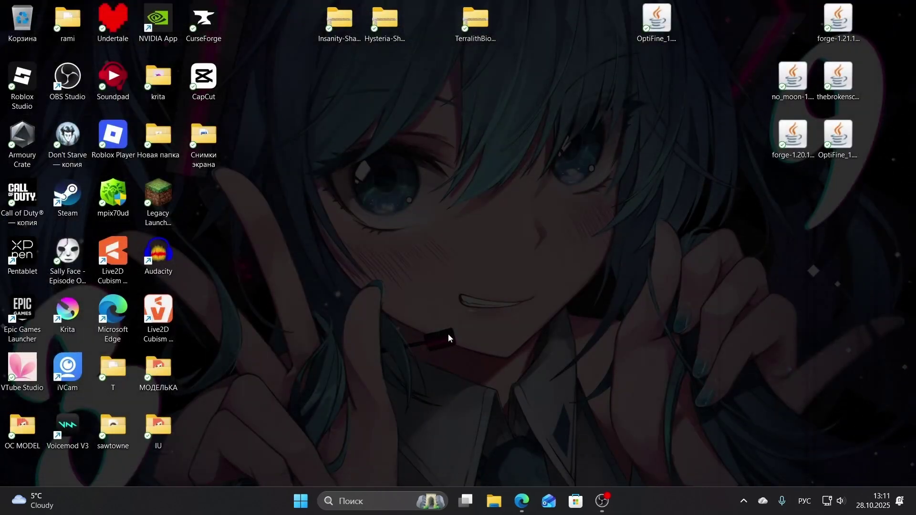
Step: Open the Forge 1.20.1 game folder from Legacy Launcher and go into its shaderpacks folder
{"action": "left_click", "coordinate": [272, 302]}
{"action": "left_click", "coordinate": [274, 321]}
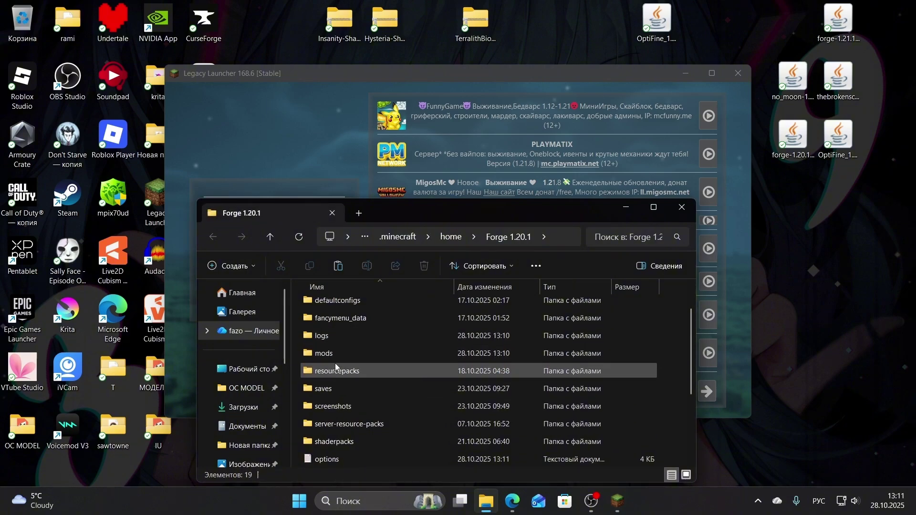
{"action": "double_click", "coordinate": [344, 445]}
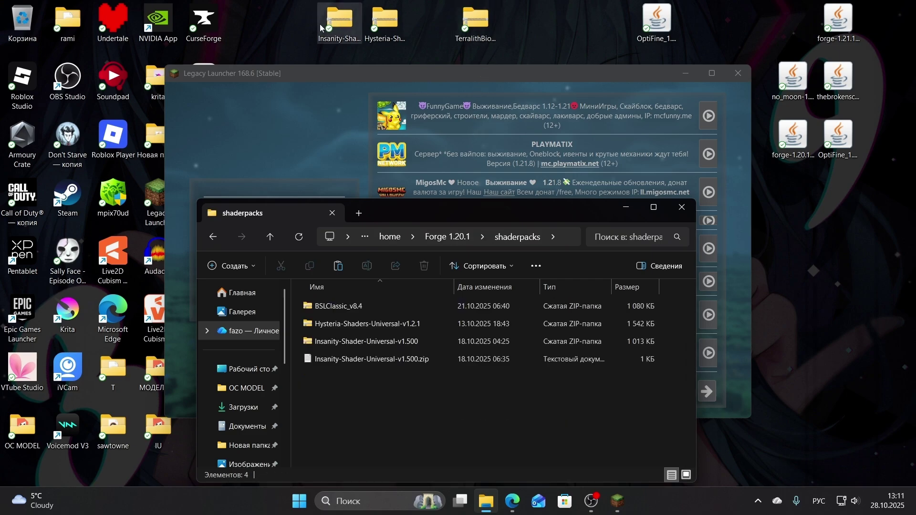
Step: Start CurseForge, go to Discover for Minecraft Java Edition and open the Shaders category
{"action": "double_click", "coordinate": [210, 22]}
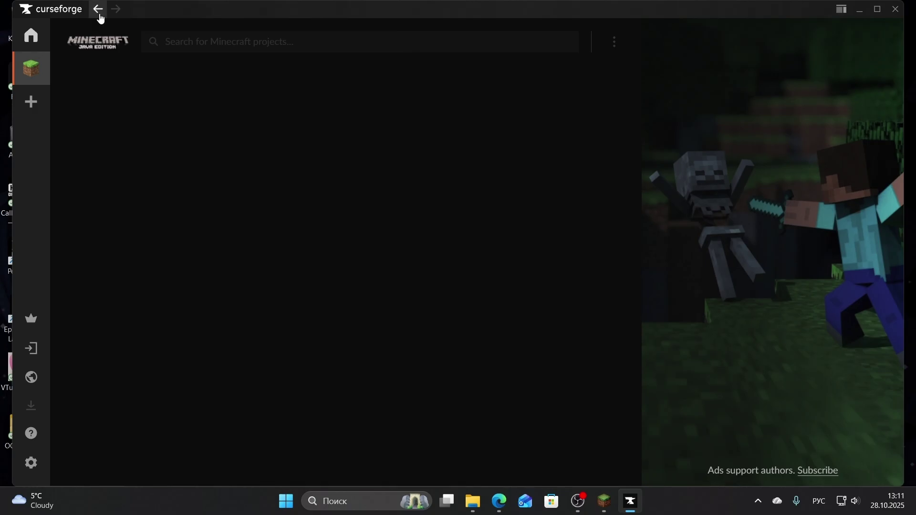
{"action": "left_click", "coordinate": [32, 36]}
{"action": "left_click", "coordinate": [121, 127]}
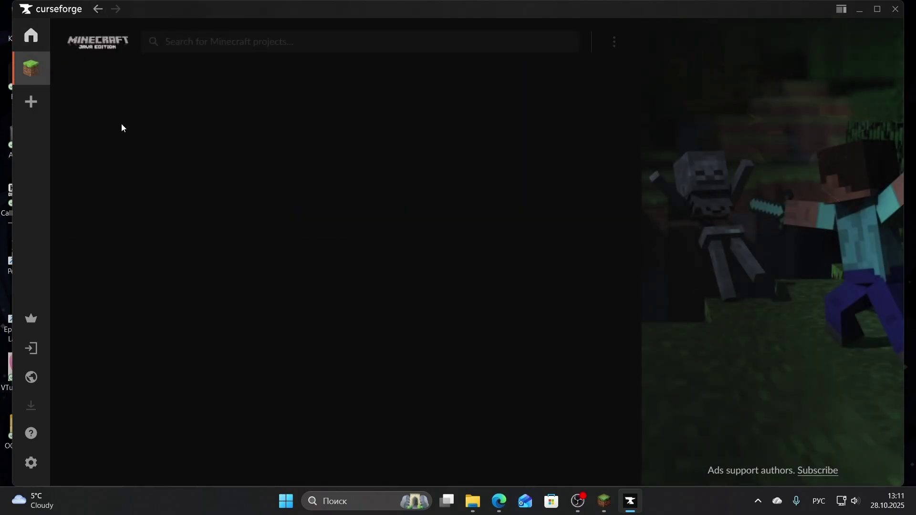
{"action": "left_click", "coordinate": [183, 72]}
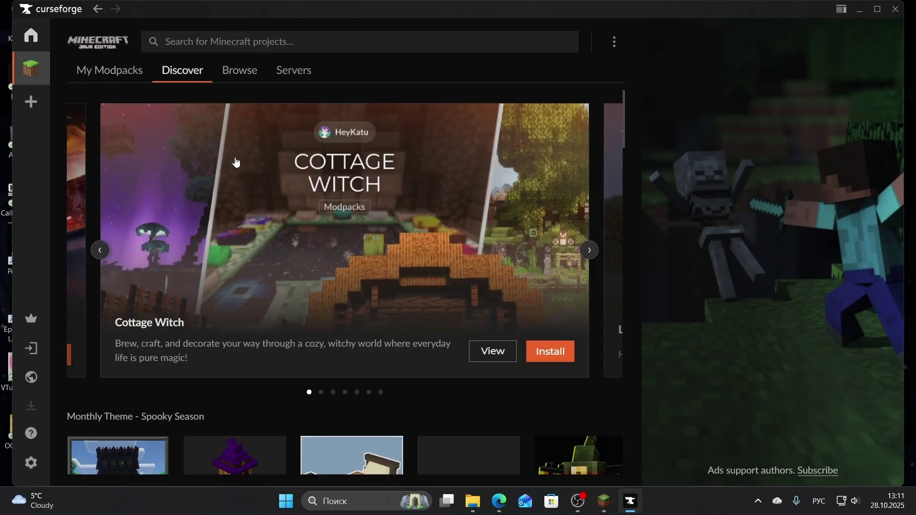
{"action": "scroll", "coordinate": [258, 239], "scroll_direction": "down", "scroll_amount": 10}
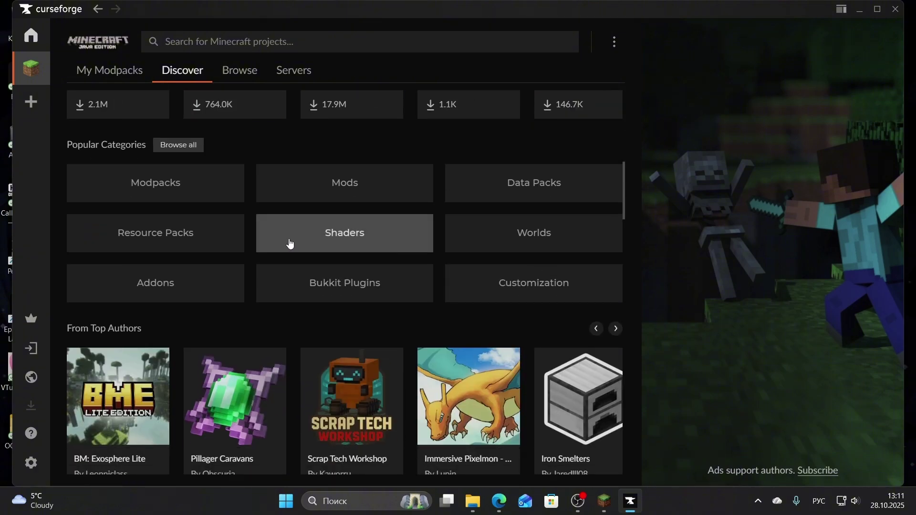
{"action": "left_click", "coordinate": [321, 241]}
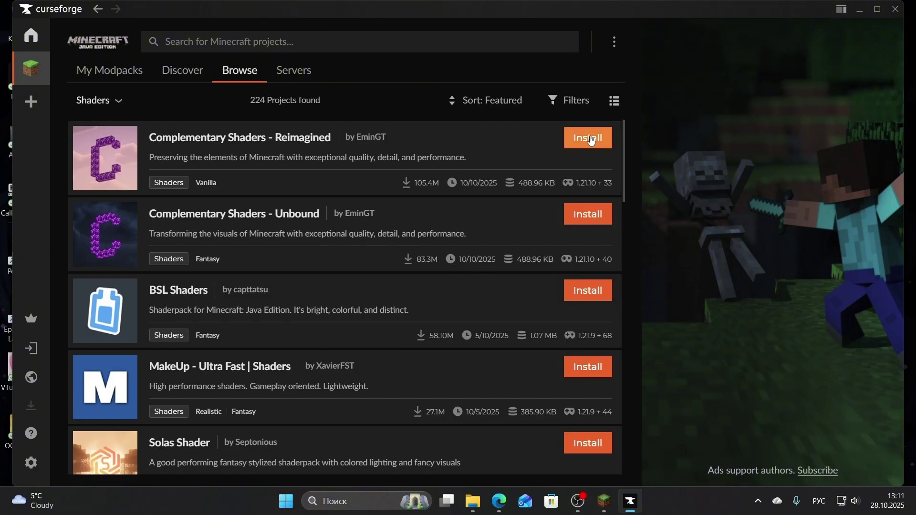